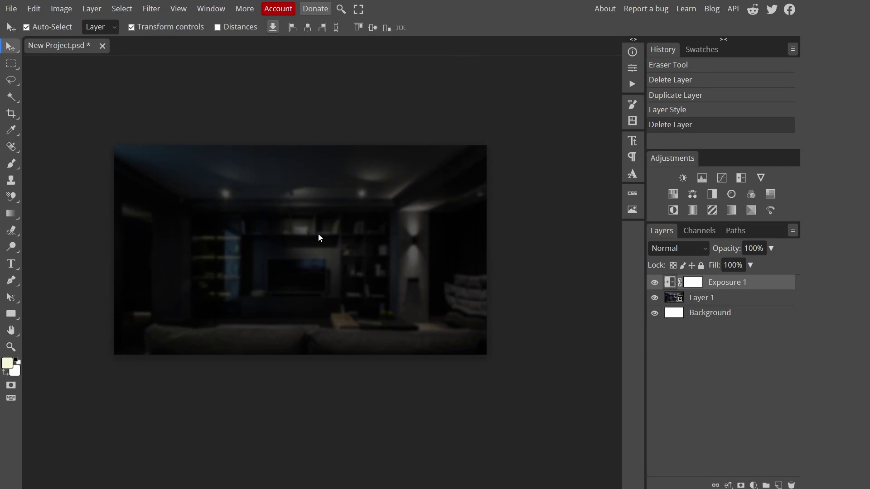
Undo the layer deletion to bring the portrait back as Layer 2
key("ctrl+z")
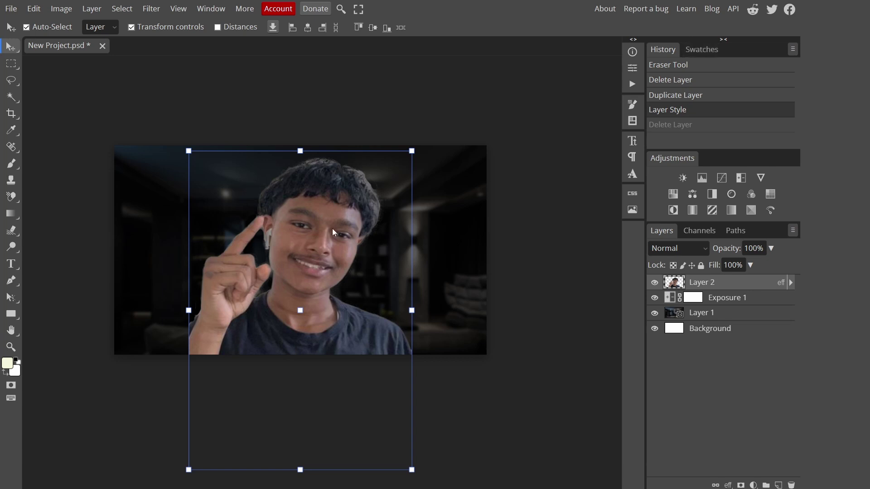
In Layer 2's layer style, enable Stroke and Outer Glow on the portrait
left_click(349, 104)
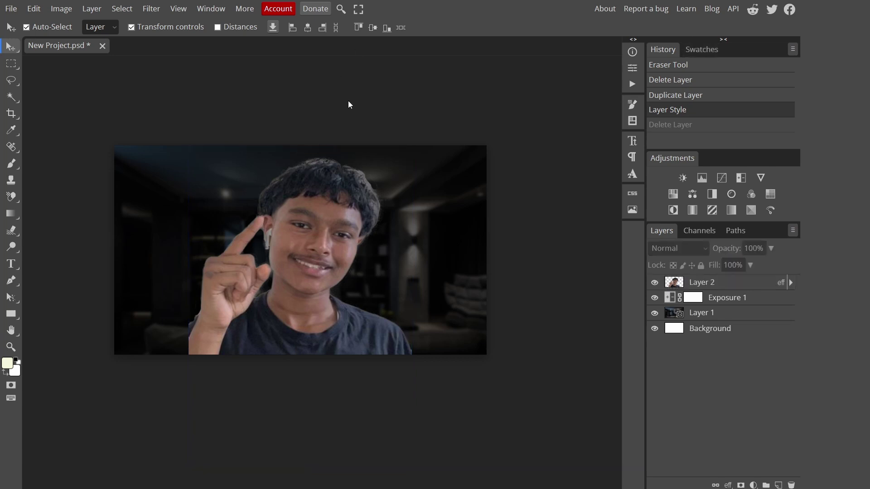
left_click(347, 229)
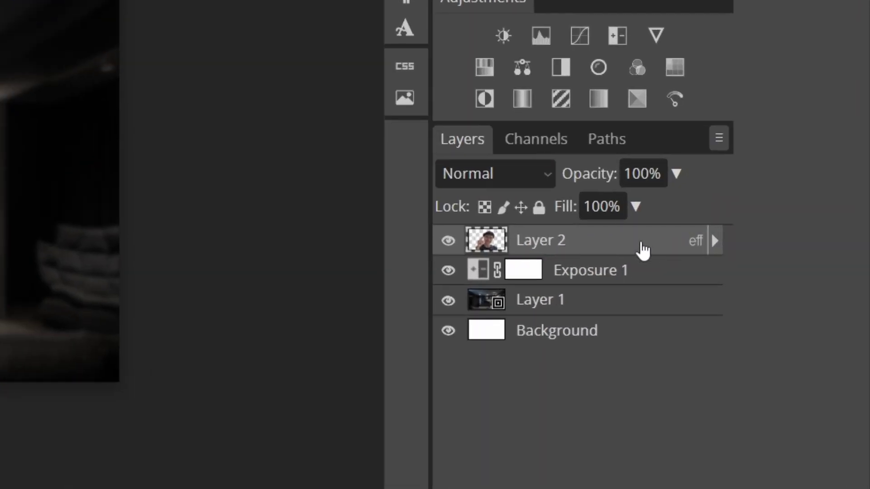
double_click(643, 250)
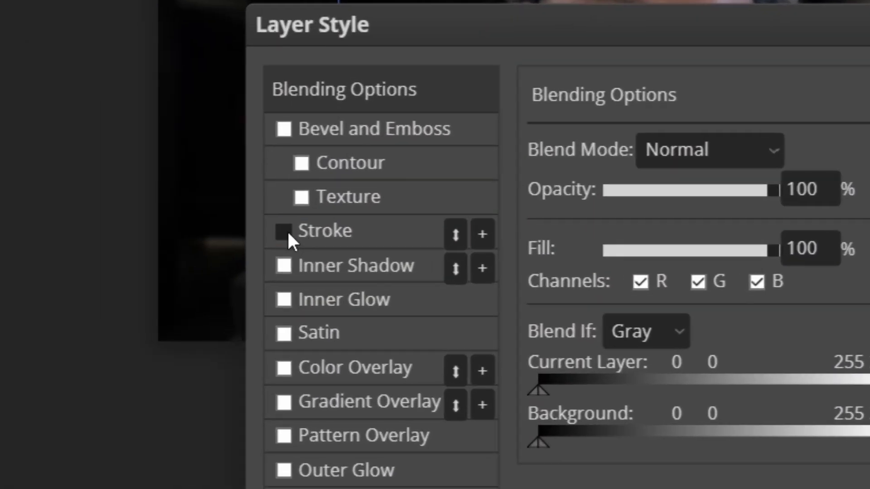
left_click(177, 265)
scroll(268, 153, "up", 3)
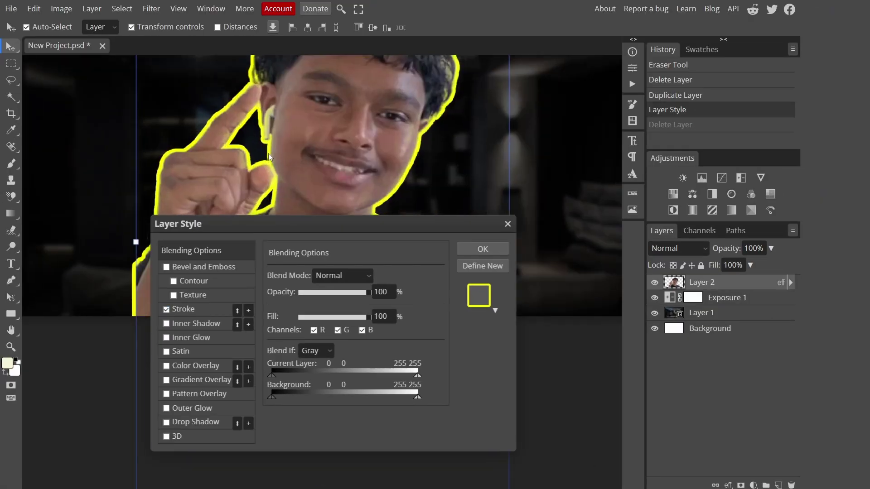
scroll(268, 153, "up", 2)
scroll(268, 153, "down", 5)
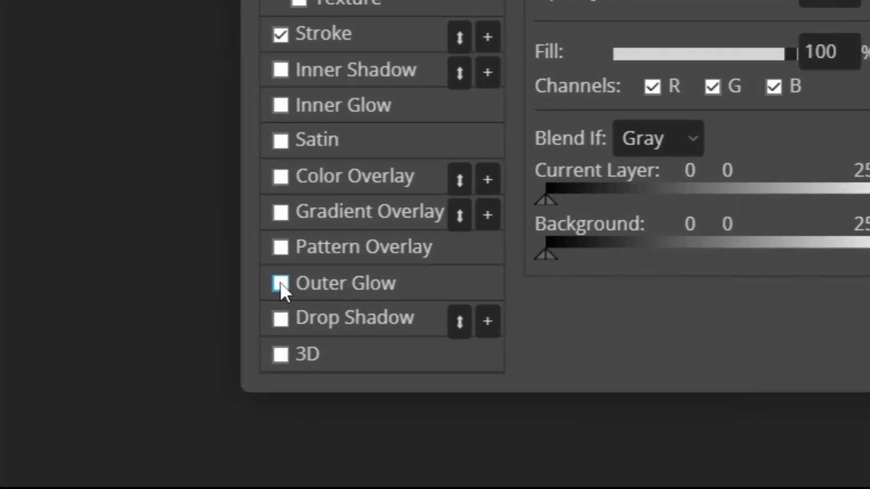
left_click(280, 283)
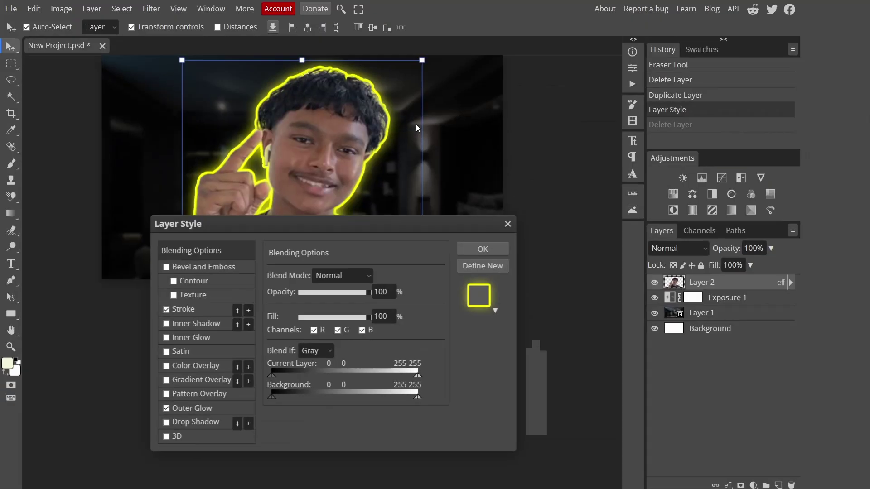
scroll(407, 126, "up", 4)
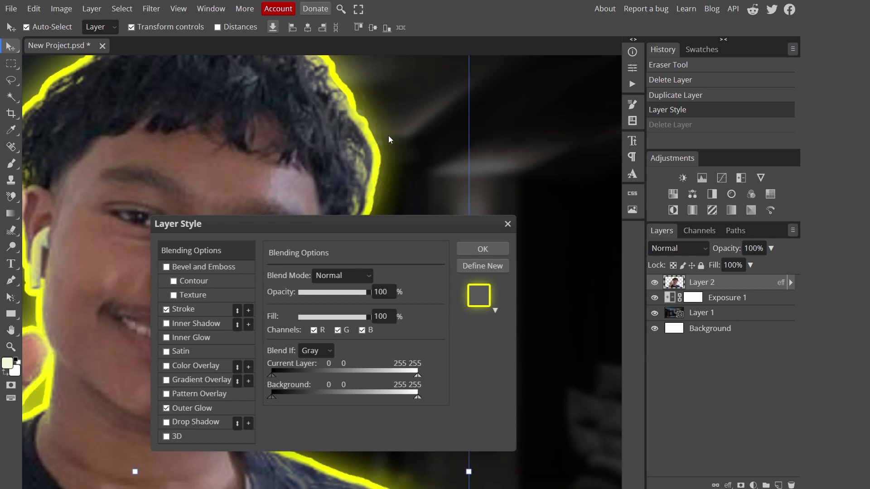
Set the portrait's outer glow opacity to 79%
scroll(387, 135, "down", 1)
left_click(192, 408)
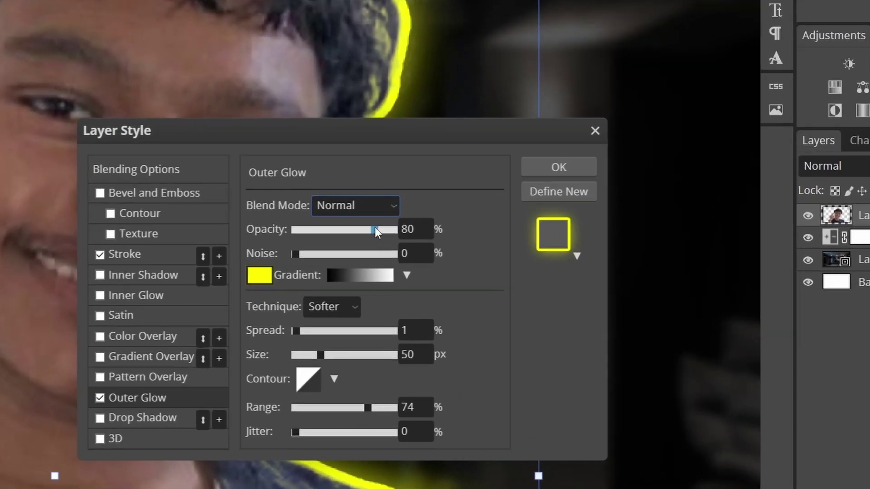
left_click_drag(355, 292, 399, 298)
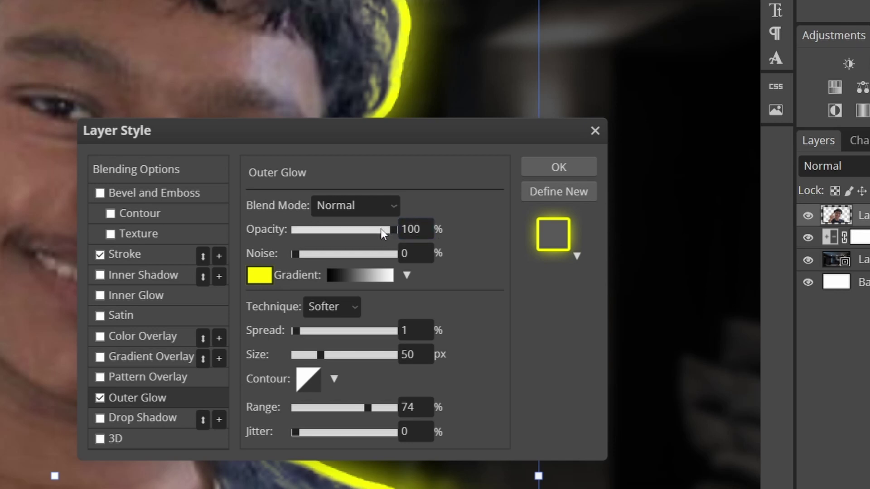
left_click_drag(380, 229, 374, 230)
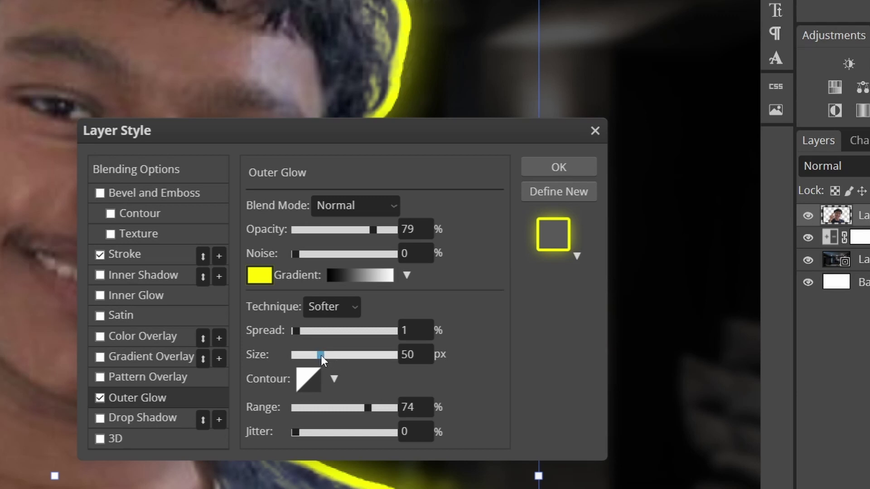
Widen the outer glow size to about 86 px
left_click_drag(318, 356, 357, 382)
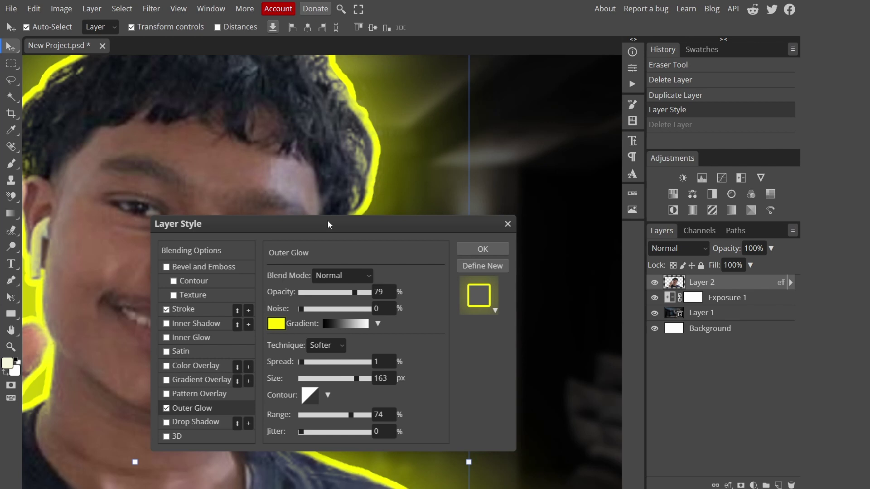
scroll(480, 157, "down", 3)
scroll(480, 157, "up", 3)
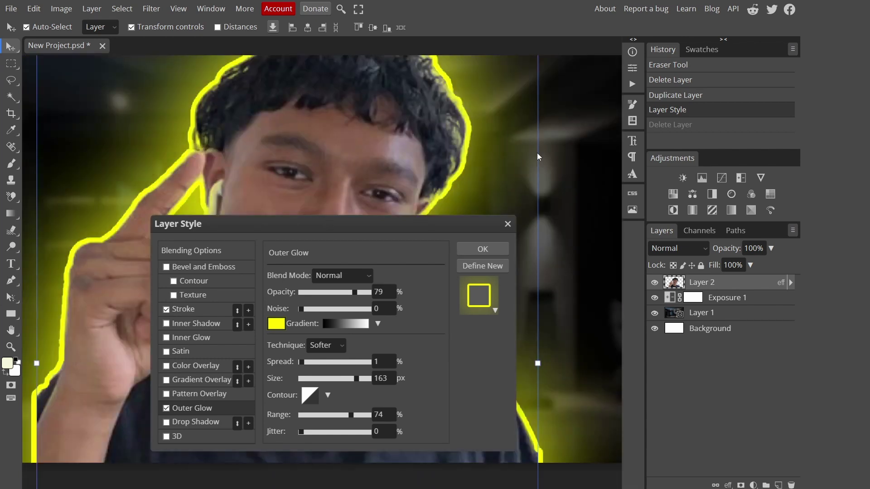
scroll(480, 156, "up", 1)
scroll(480, 157, "down", 2)
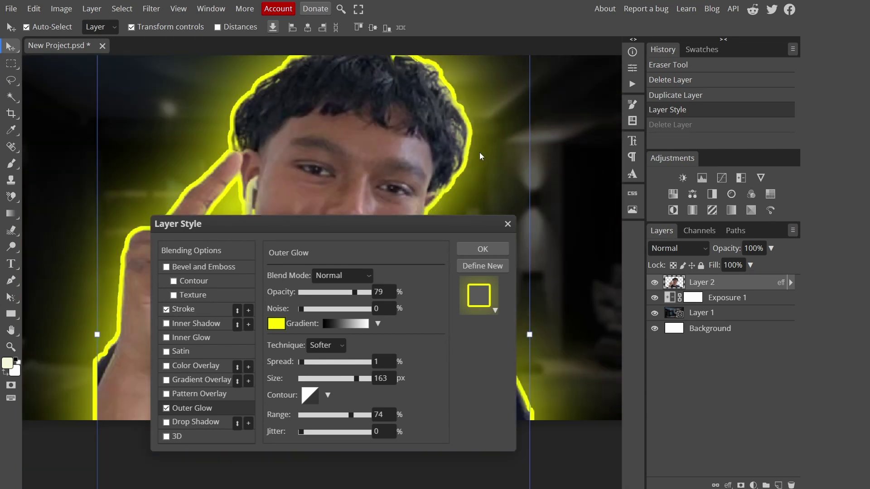
scroll(480, 157, "up", 2)
left_click_drag(357, 378, 332, 390)
Adjust the outer glow range to about 72%
scroll(374, 206, "down", 3)
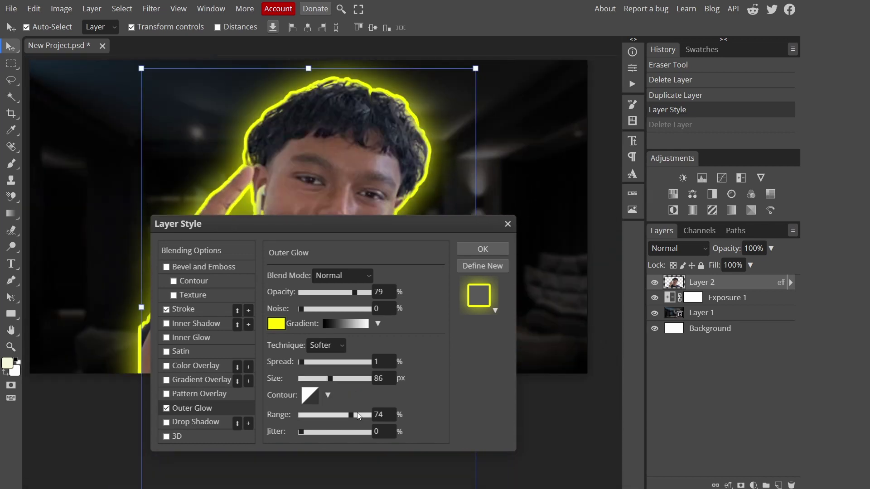
scroll(349, 416, "down", 3)
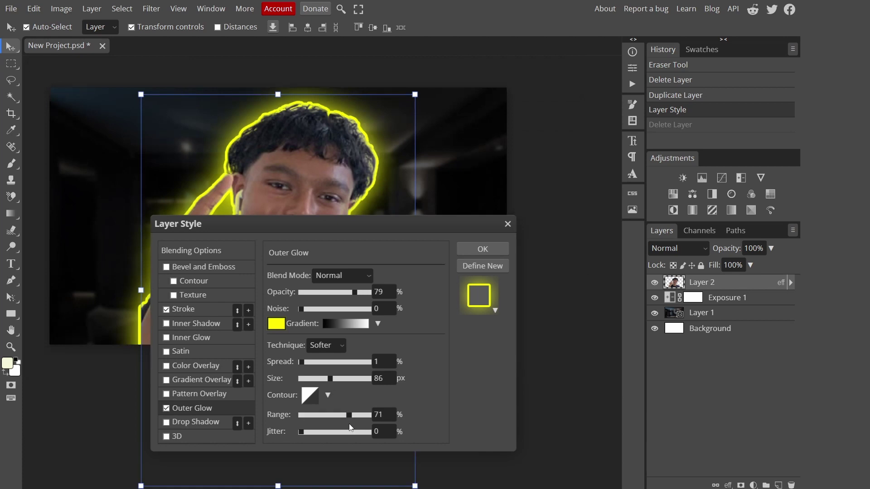
left_click_drag(347, 415, 321, 417)
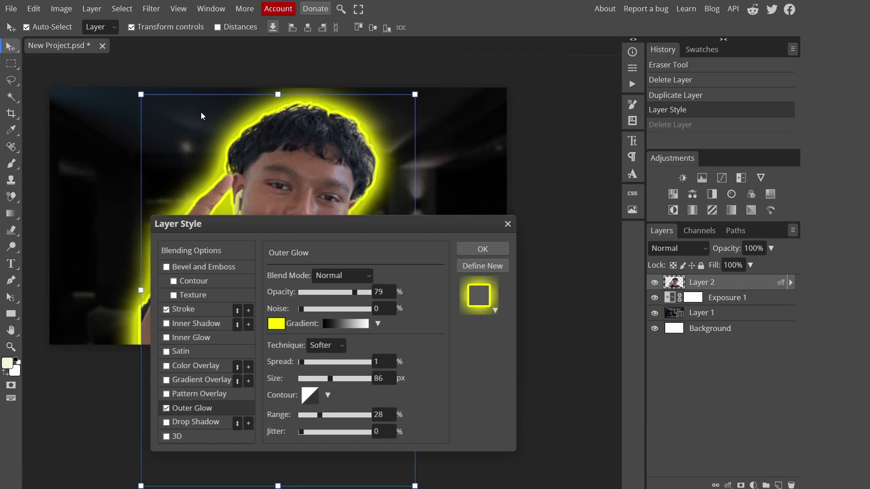
scroll(331, 405, "up", 3)
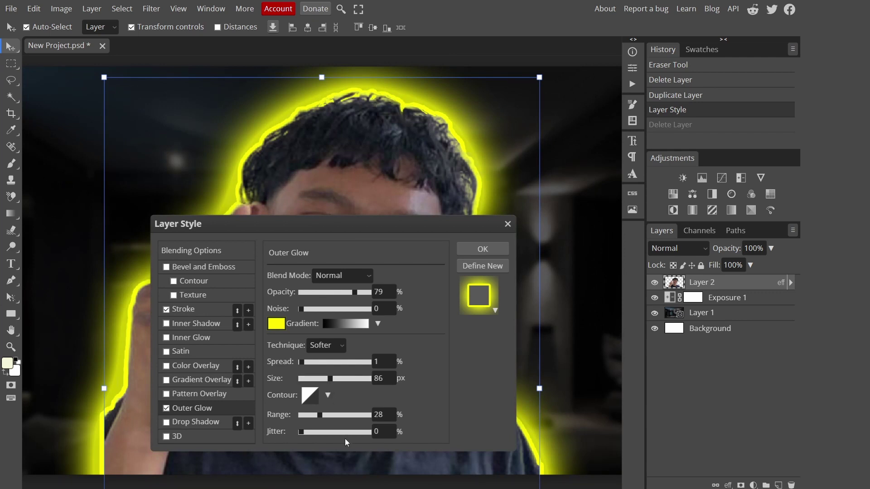
left_click_drag(340, 416, 353, 417)
Try several widths for the yellow stroke, then settle on 8 px
left_click(211, 309)
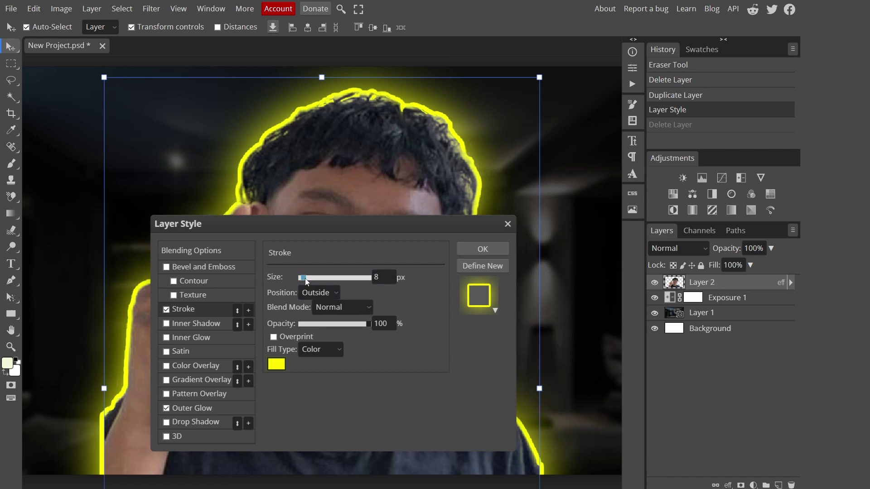
mouse_move(303, 278)
left_mouse_down()
mouse_move(336, 278)
mouse_move(305, 281)
left_mouse_up()
scroll(336, 244, "down", 3)
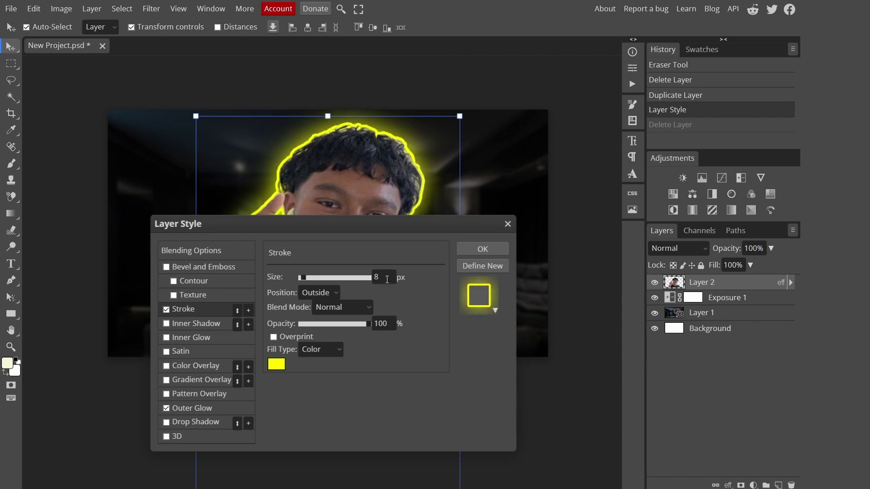
left_click(385, 277)
type("4")
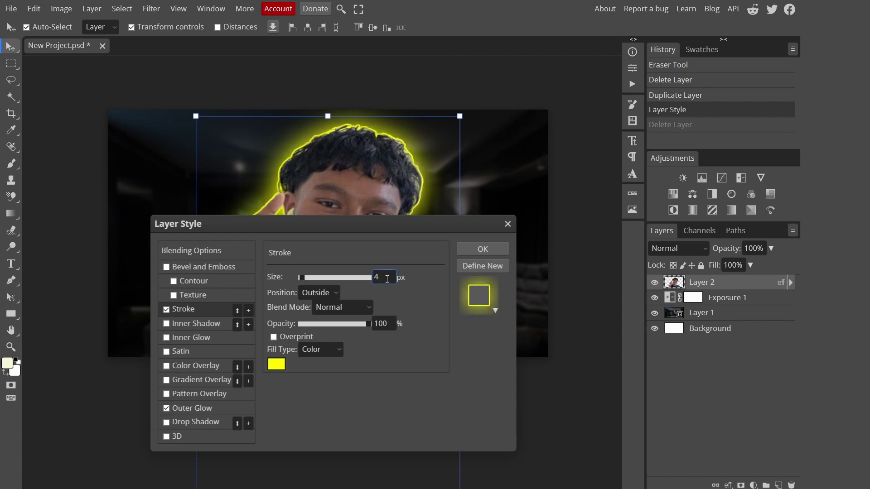
key("Up")
key("Up")
key("Up")
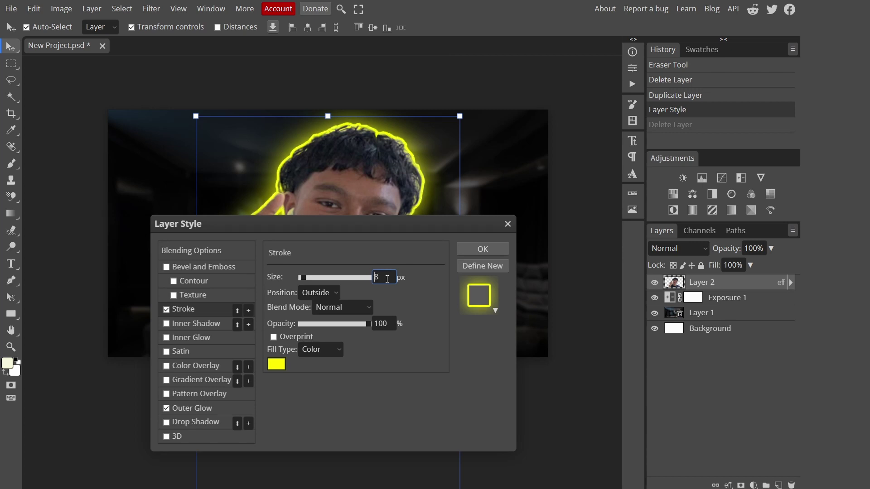
Confirm the portrait's yellow stroke and outer glow layer style
left_click(482, 249)
scroll(311, 276, "down", 2)
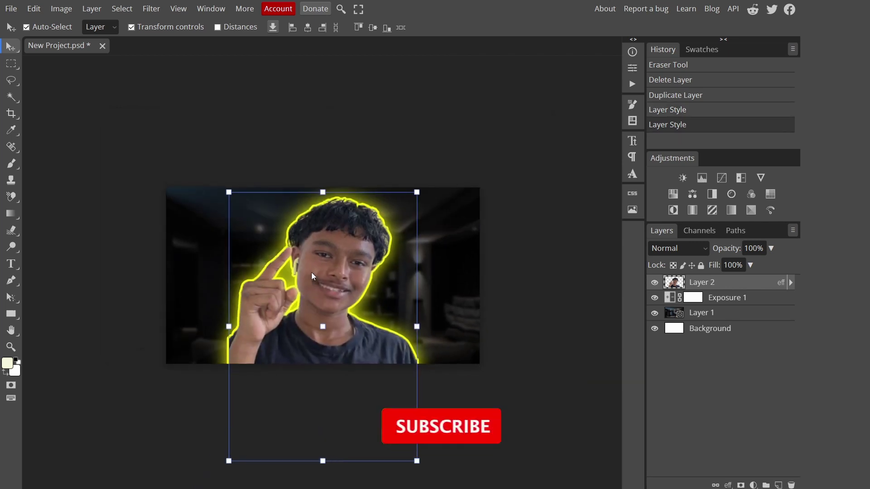
scroll(311, 276, "up", 4)
scroll(431, 281, "down", 2)
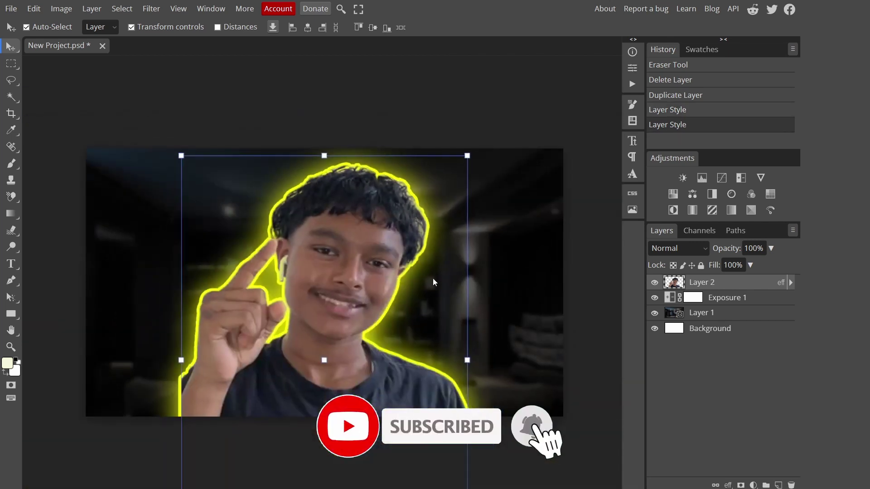
scroll(430, 281, "down", 1)
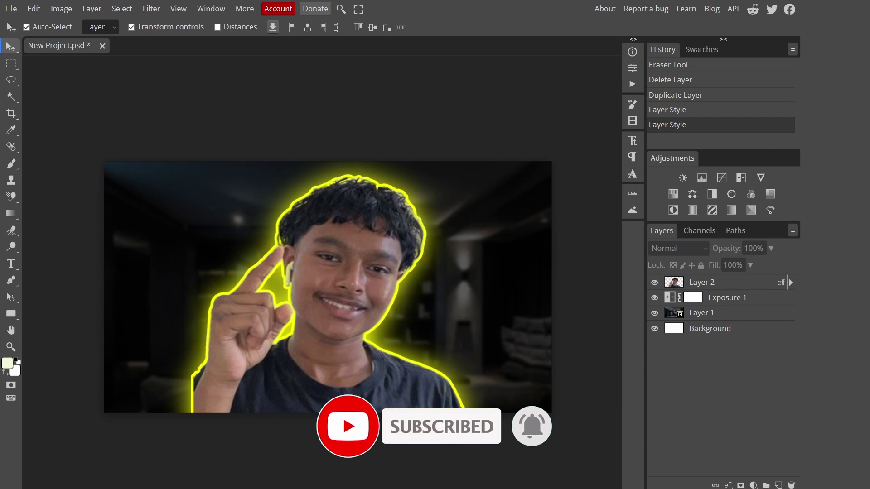
scroll(350, 394, "up", 2)
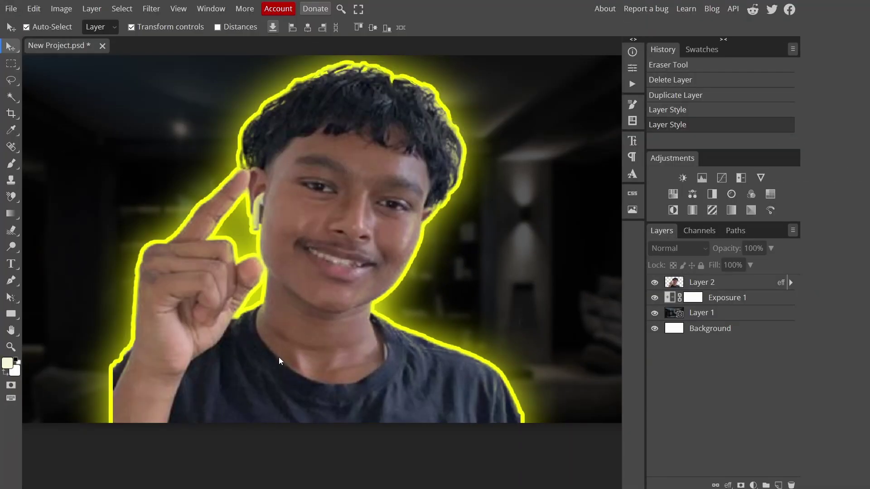
Set the Pen tool to Shape mode with no fill and a yellow 2.8 px stroke
key("p")
left_click(92, 28)
left_click(309, 65)
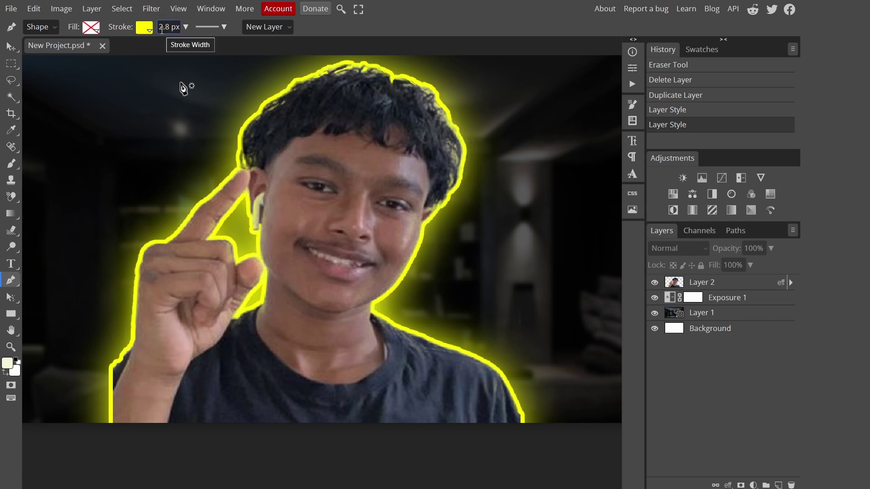
scroll(247, 345, "up", 2)
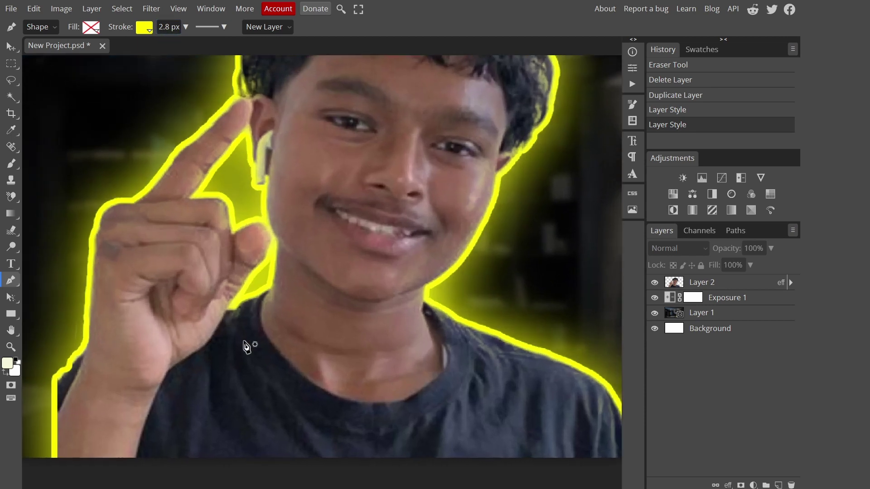
Draw a curved path tracing the T-shirt neckline around the neck
left_click(271, 287)
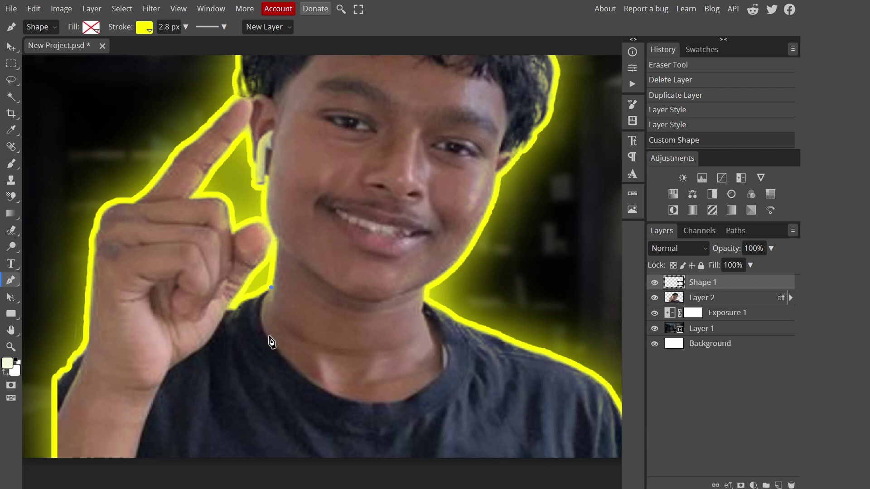
left_click_drag(265, 334, 280, 352)
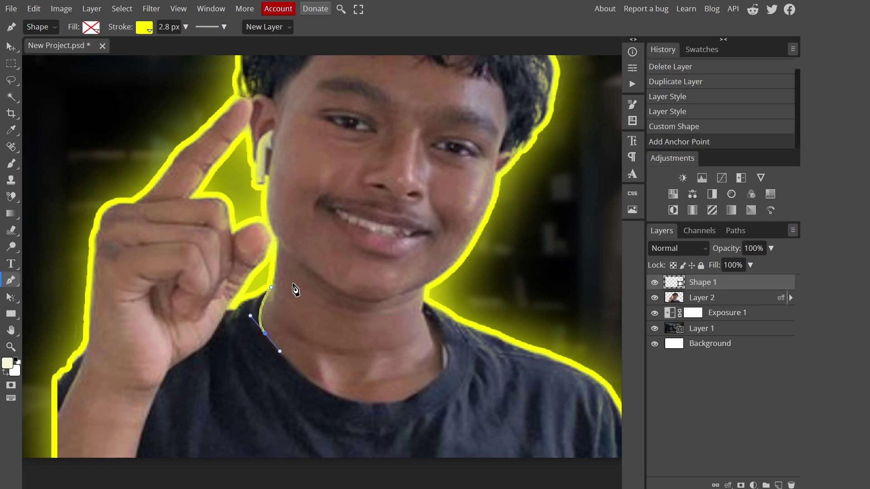
left_click(277, 330)
key("ctrl+z")
key("ctrl+z")
left_click(268, 335)
key("ctrl+z")
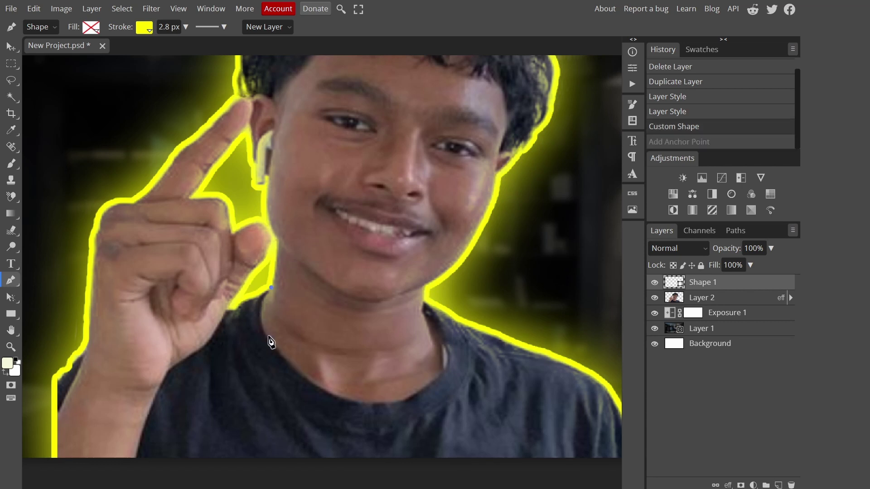
left_click_drag(269, 338, 284, 370)
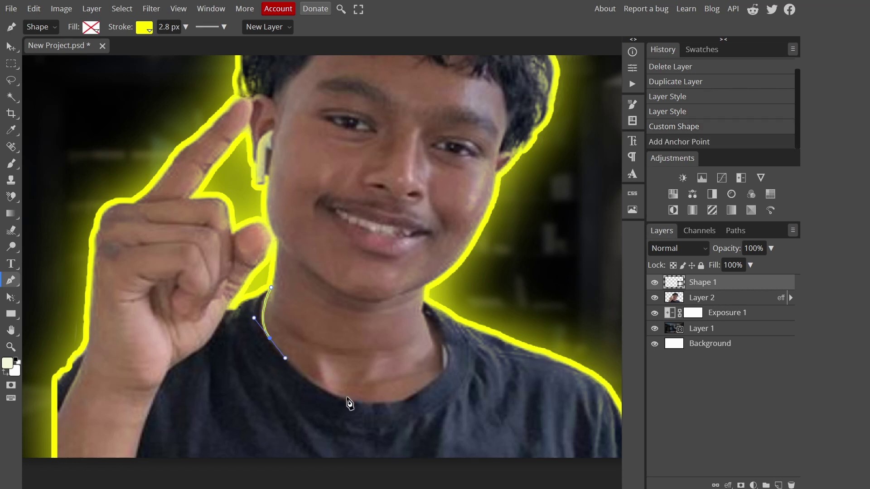
left_click_drag(347, 398, 380, 411)
left_click(410, 394)
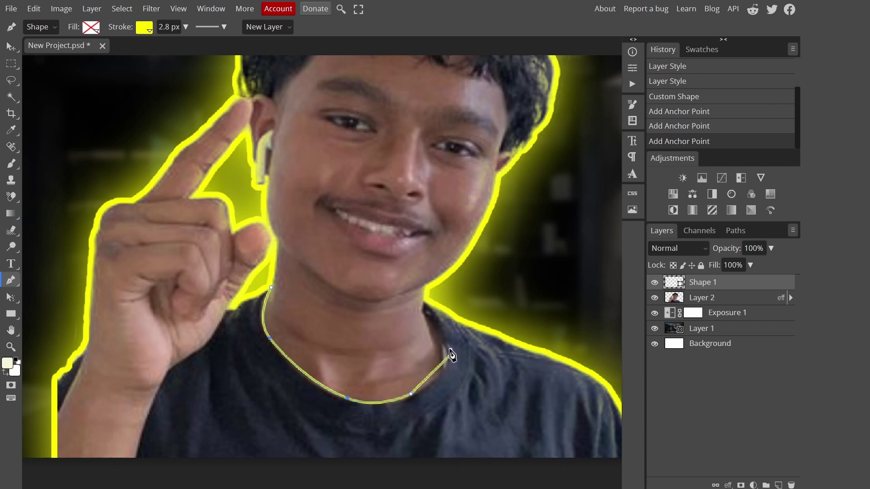
left_click_drag(451, 354, 447, 346)
left_click_drag(427, 298, 417, 291)
scroll(428, 374, "up", 4)
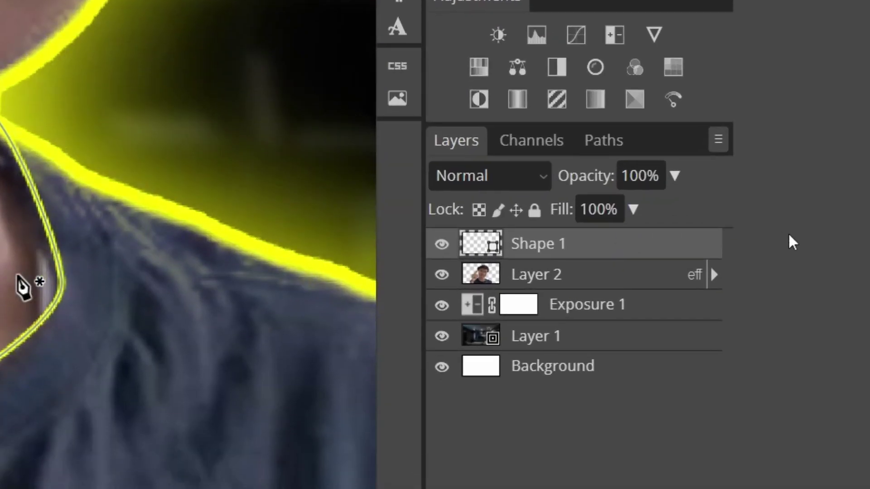
Enable Outer Glow in Shape 1's layer style
double_click(671, 249)
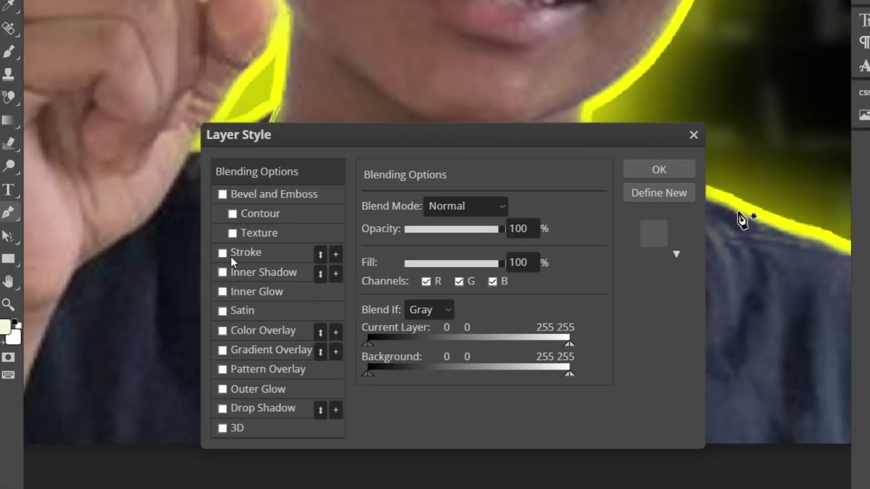
scroll(451, 28, "down", 3)
scroll(451, 29, "down", 10)
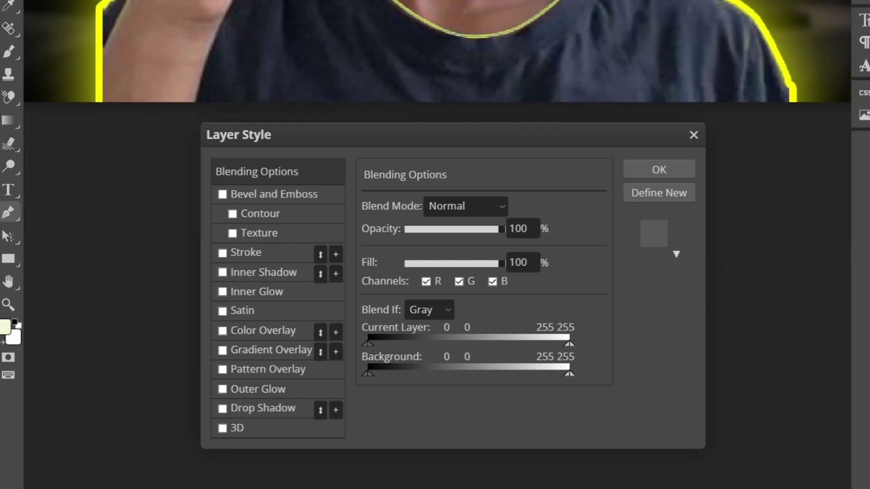
left_click(222, 389)
left_click(258, 388)
scroll(421, 122, "up", 2)
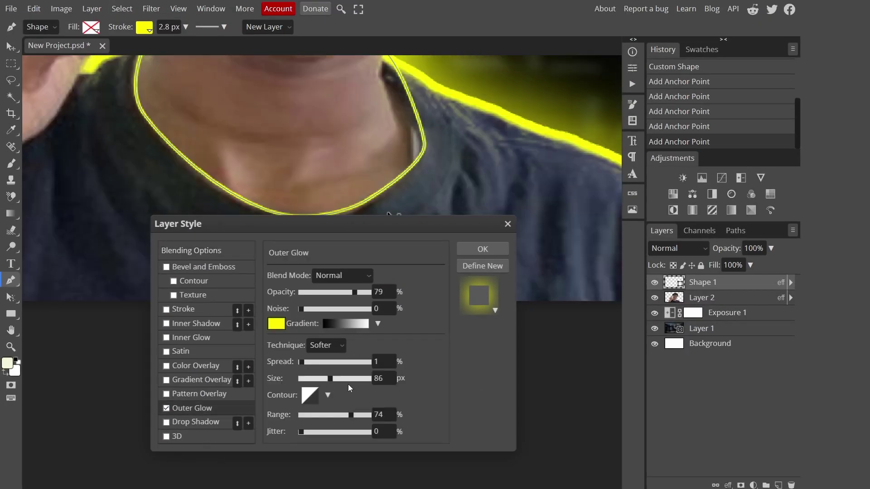
Set the neckline glow size to 26 px
left_click_drag(328, 380, 304, 379)
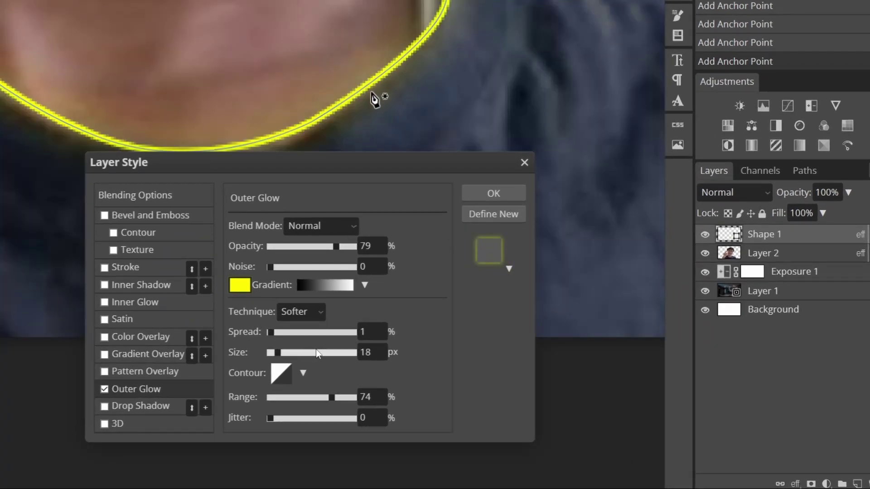
left_click_drag(316, 352, 353, 353)
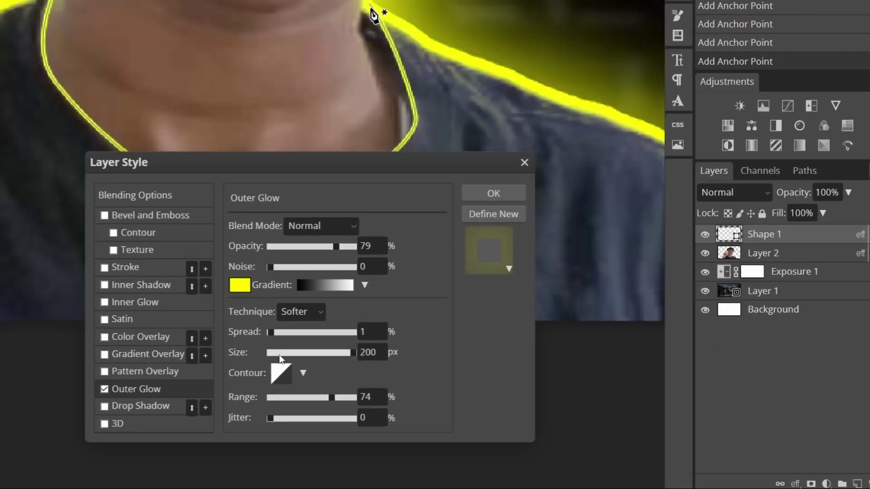
left_click(279, 355)
left_click_drag(279, 355, 281, 355)
Set the glow opacity to 100% and range to 13%, then apply it
left_click_drag(330, 245, 437, 242)
scroll(436, 96, "down", 3)
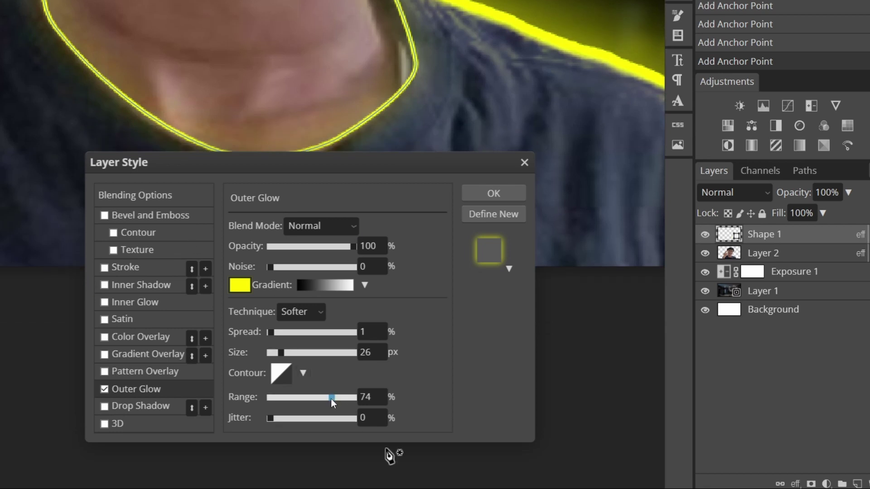
left_click_drag(332, 398, 300, 396)
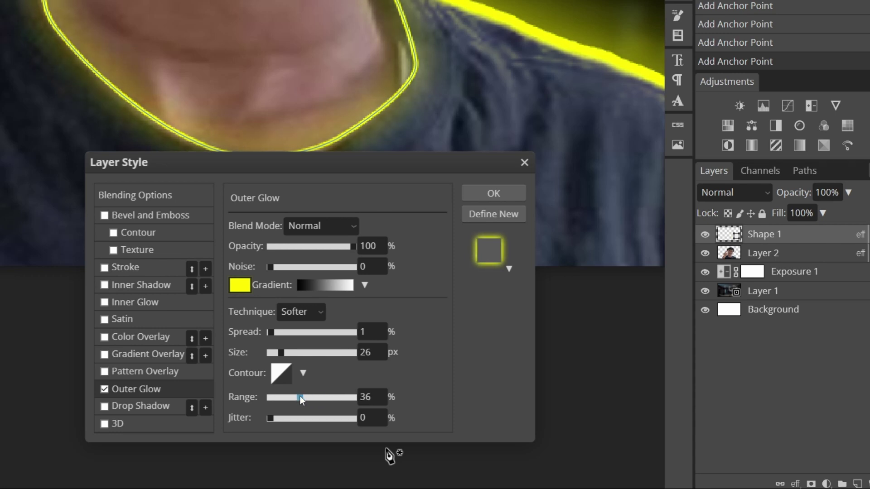
left_click_drag(300, 396, 218, 384)
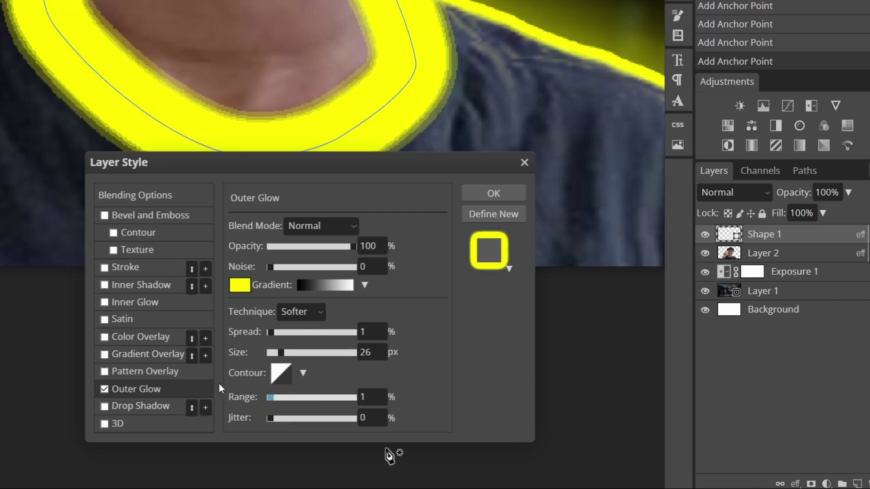
left_click_drag(269, 396, 281, 400)
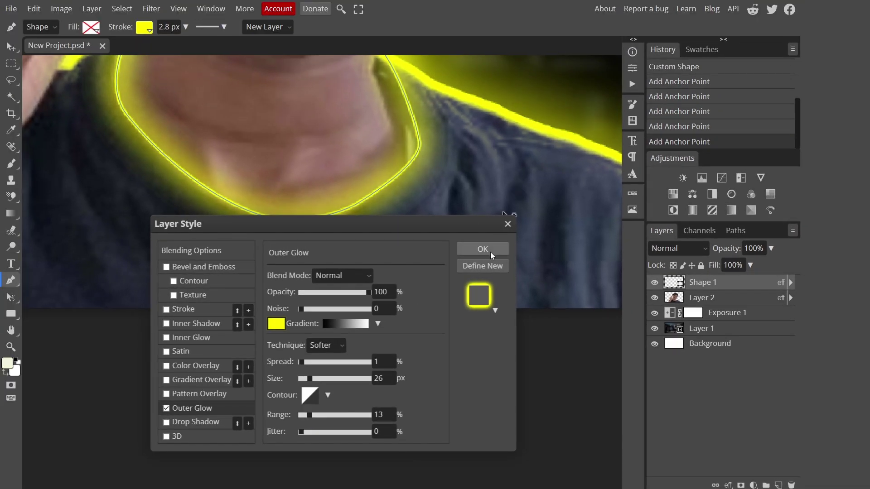
left_click(490, 252)
scroll(301, 291, "down", 5)
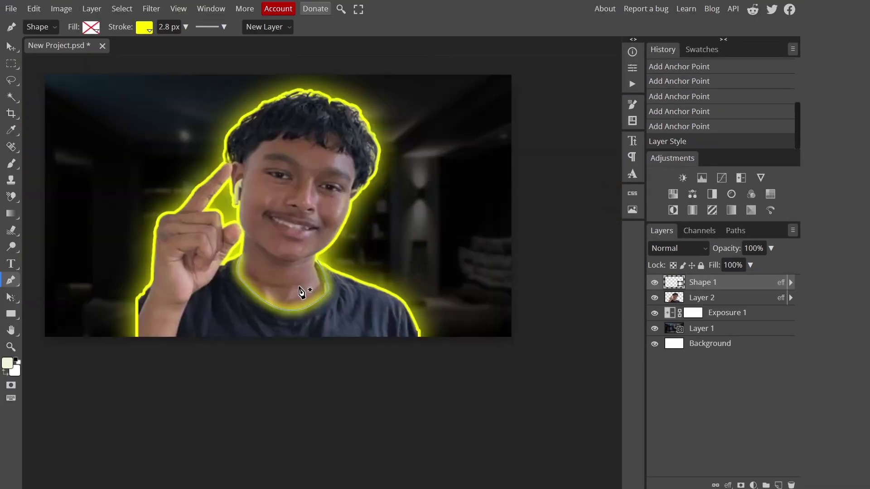
Add a new empty Layer 3 beneath the Shape 1 neckline layer
scroll(301, 291, "up", 2)
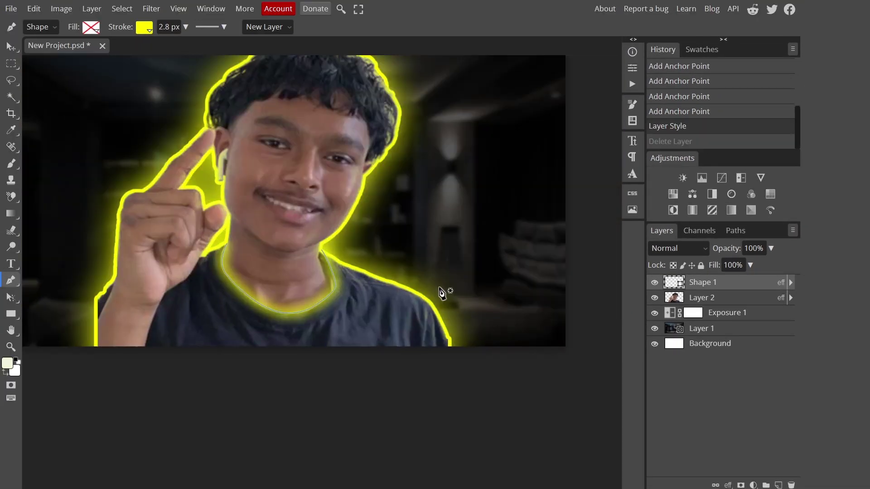
double_click(753, 287)
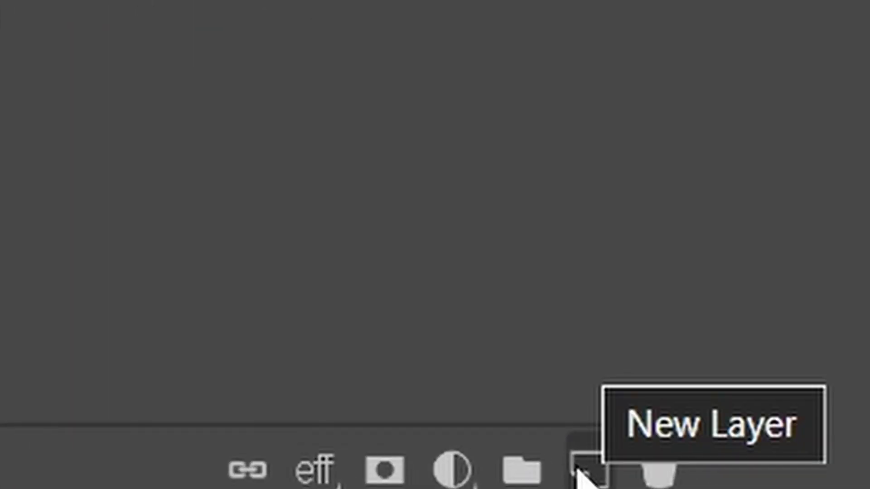
left_click(581, 474)
scroll(324, 232, "up", 4)
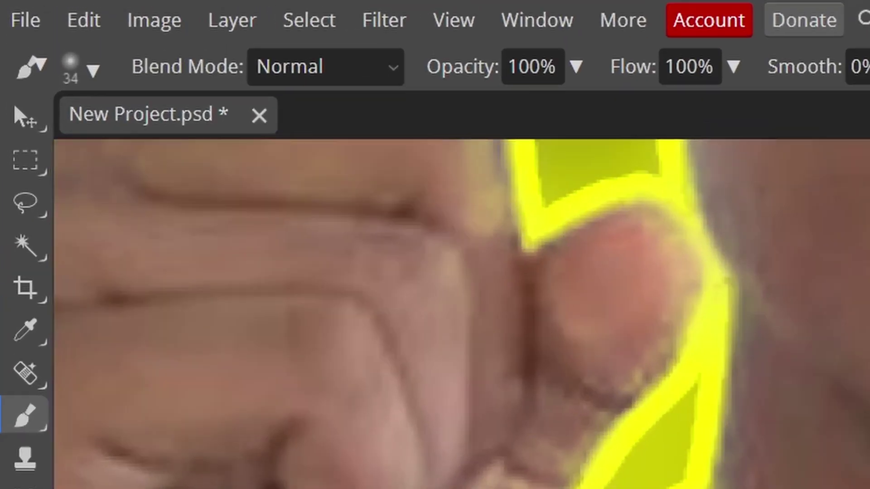
Paint soft white strokes with the 24 px soft brush along the yellow neckline
left_click(38, 28)
left_click(133, 120)
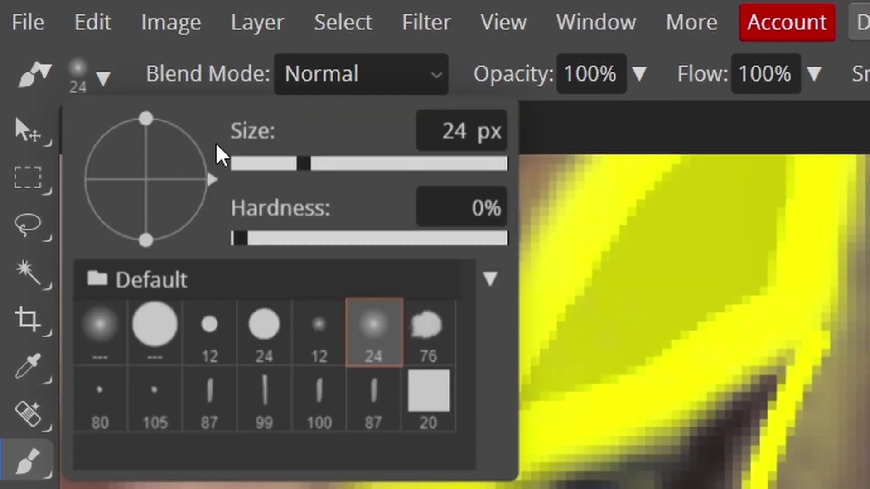
left_click(109, 81)
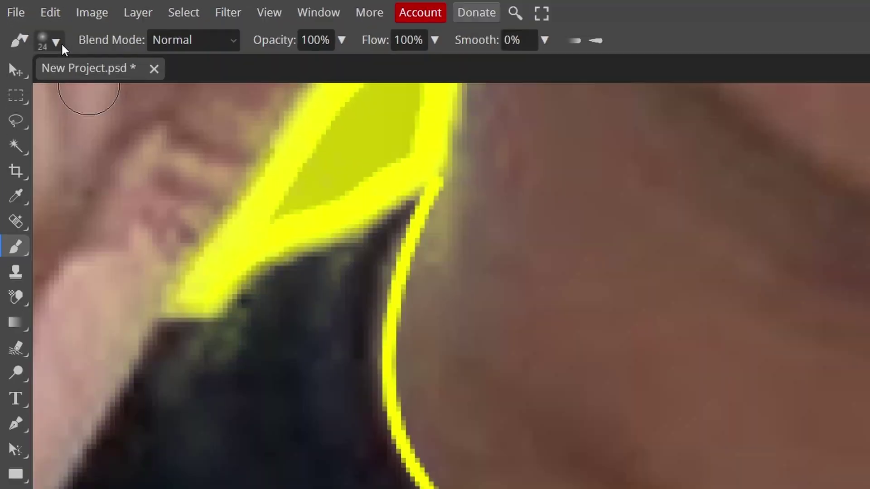
left_click(434, 185)
mouse_move(287, 123)
left_mouse_down()
mouse_move(265, 187)
mouse_move(266, 257)
mouse_move(274, 283)
left_mouse_up()
scroll(217, 213, "down", 3)
scroll(330, 274, "up", 2)
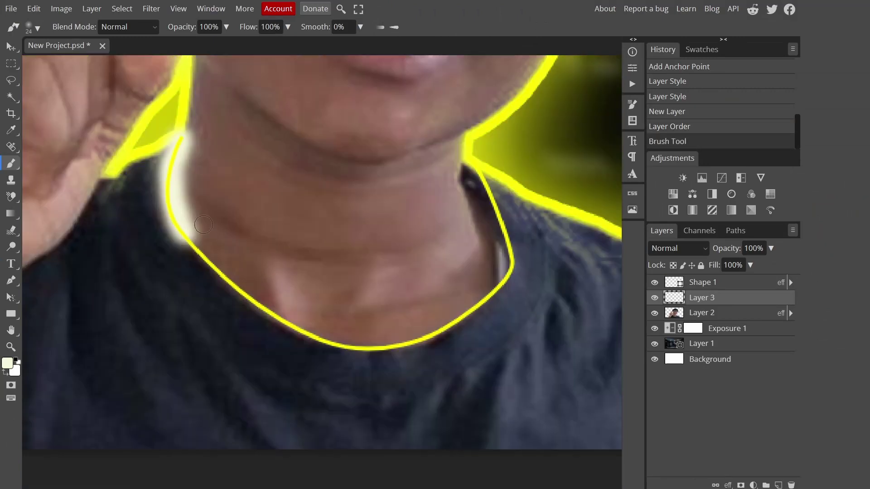
mouse_move(182, 230)
left_mouse_down()
mouse_move(210, 270)
mouse_move(253, 298)
mouse_move(311, 330)
mouse_move(384, 346)
mouse_move(467, 313)
mouse_move(504, 274)
mouse_move(511, 253)
mouse_move(504, 229)
mouse_move(467, 162)
left_mouse_up()
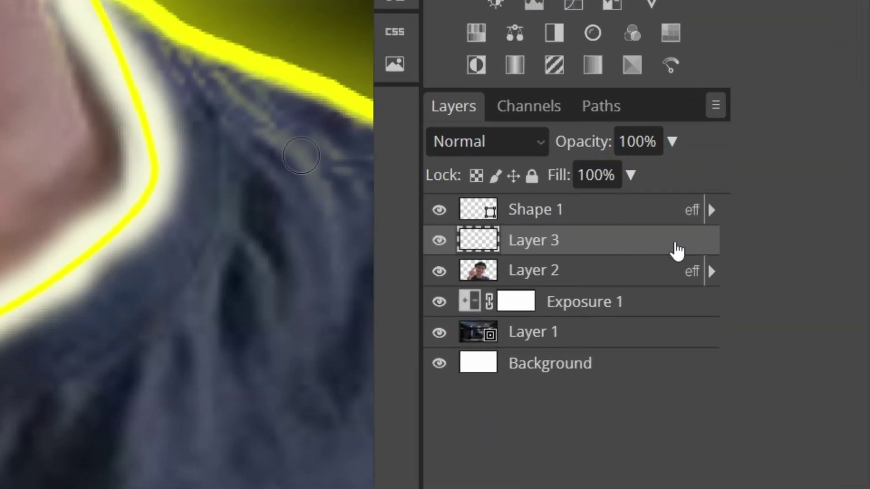
Add a Color Overlay to Layer 3 in yellow (d5d52d)
double_click(773, 301)
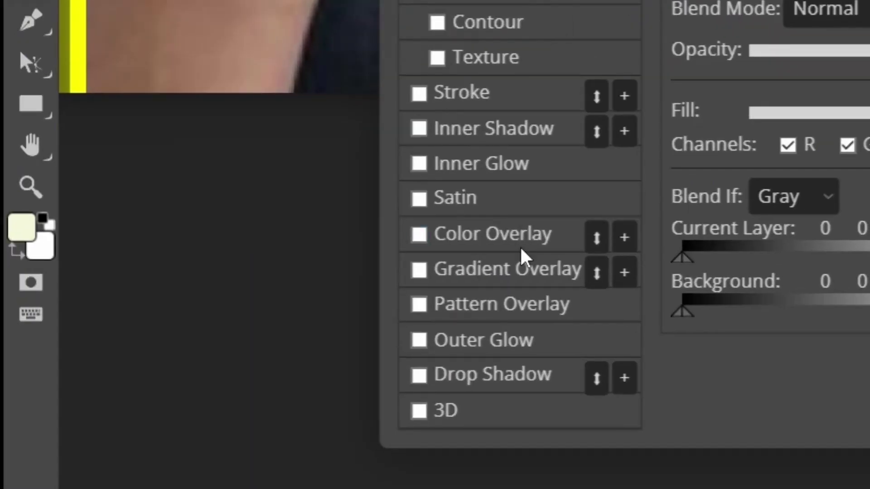
left_click(520, 247)
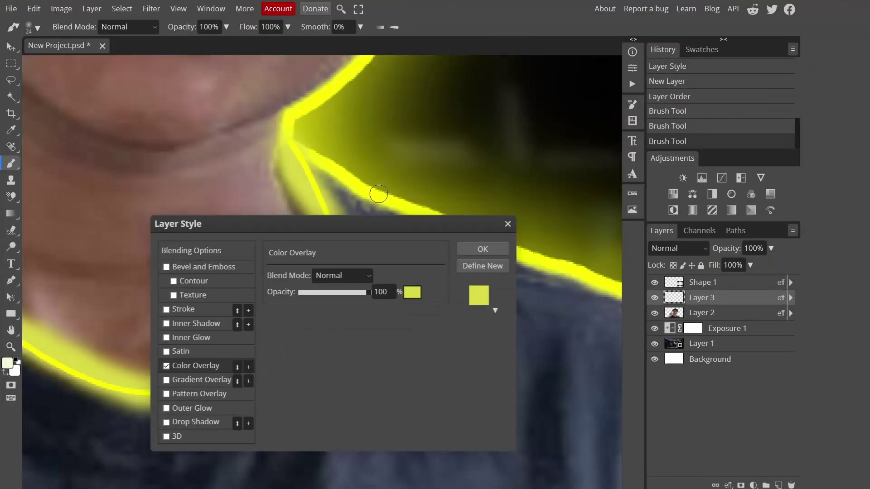
scroll(349, 181, "down", 1)
scroll(340, 175, "up", 3)
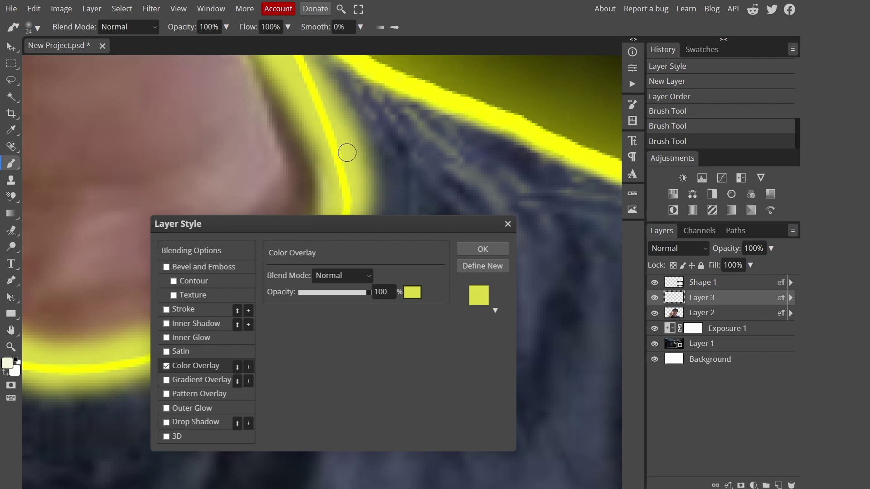
scroll(396, 196, "down", 2)
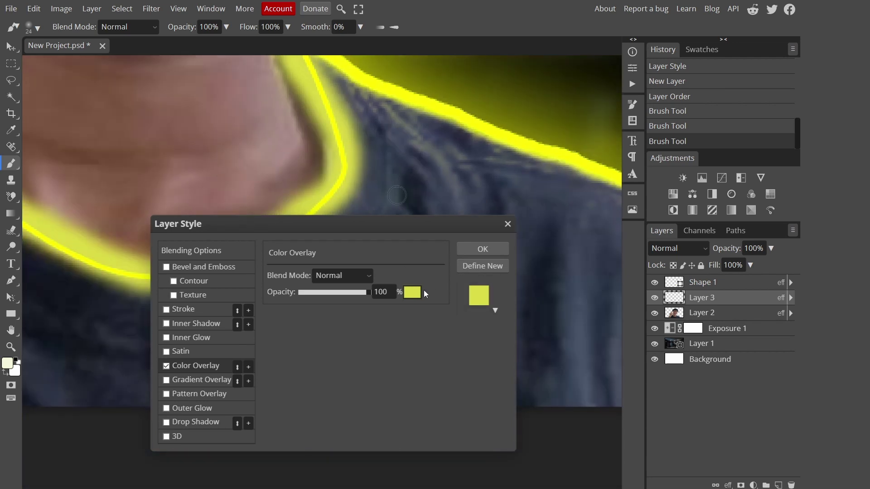
left_click(412, 292)
mouse_move(272, 217)
left_mouse_down()
mouse_move(305, 211)
mouse_move(349, 177)
mouse_move(288, 223)
left_mouse_up()
left_click(426, 208)
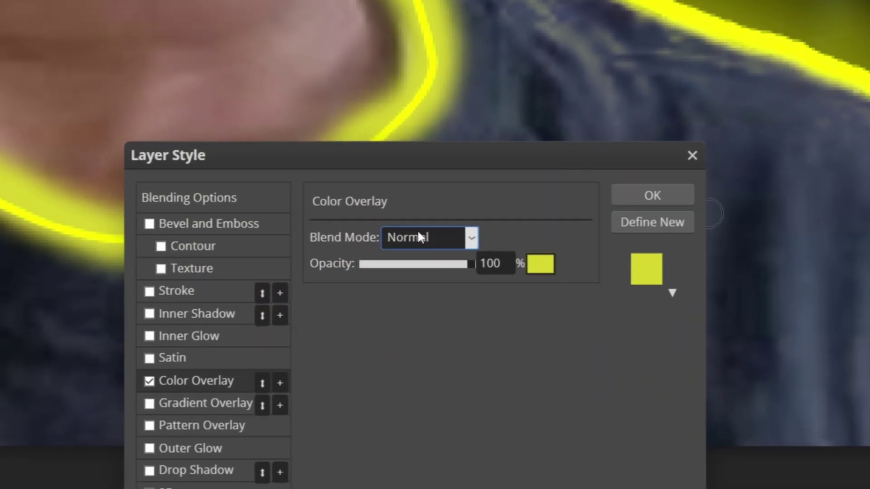
Keep the overlay at Normal blend after trying Screen, and set opacity to 100%
left_click(386, 251)
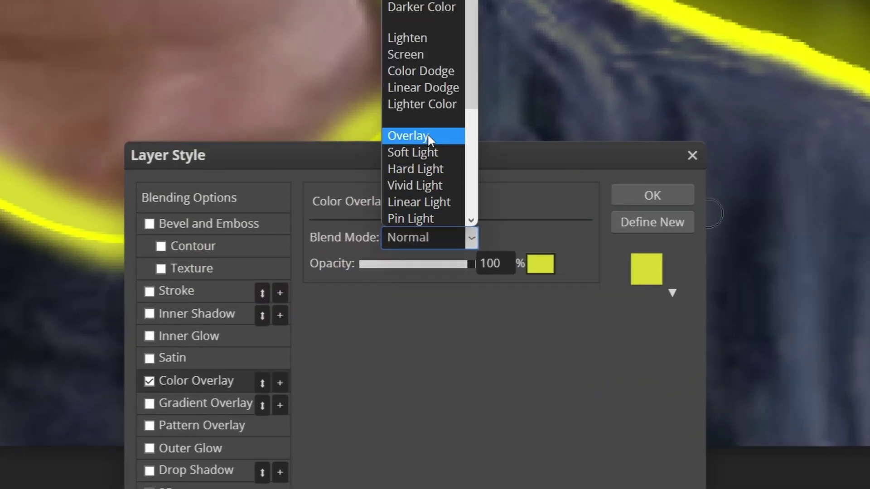
left_click(440, 54)
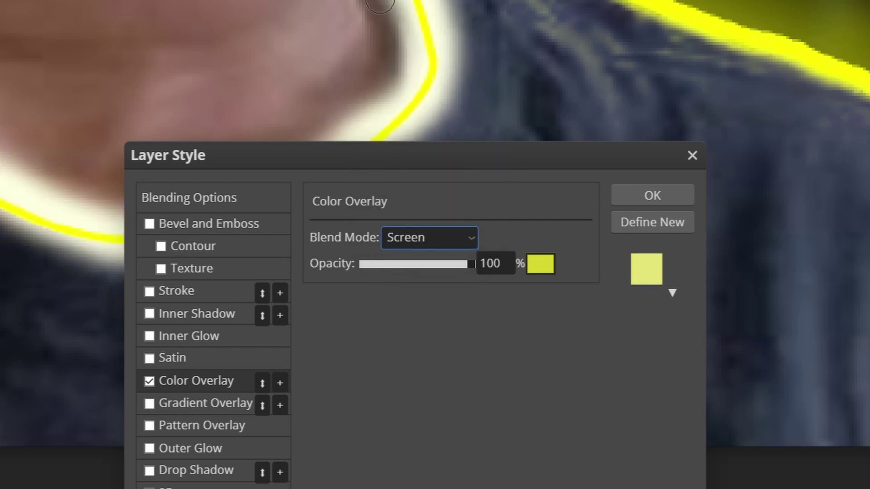
left_click(438, 237)
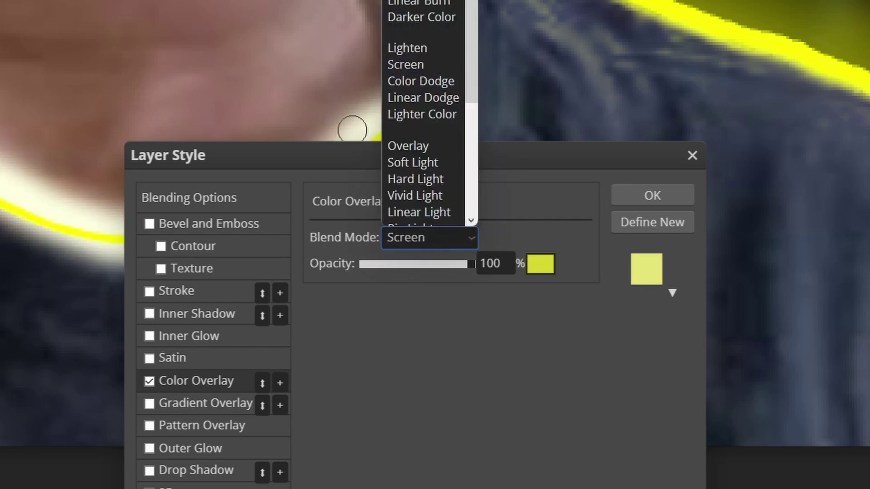
left_click(420, 0)
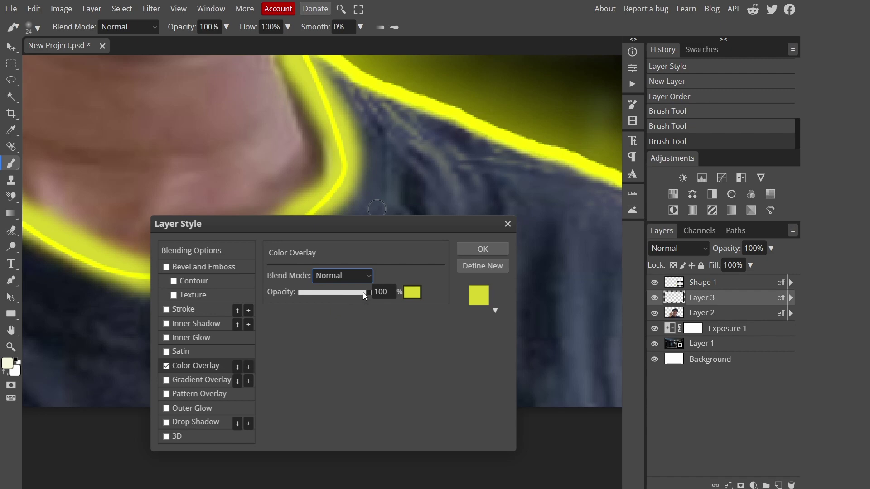
left_click_drag(357, 291, 441, 275)
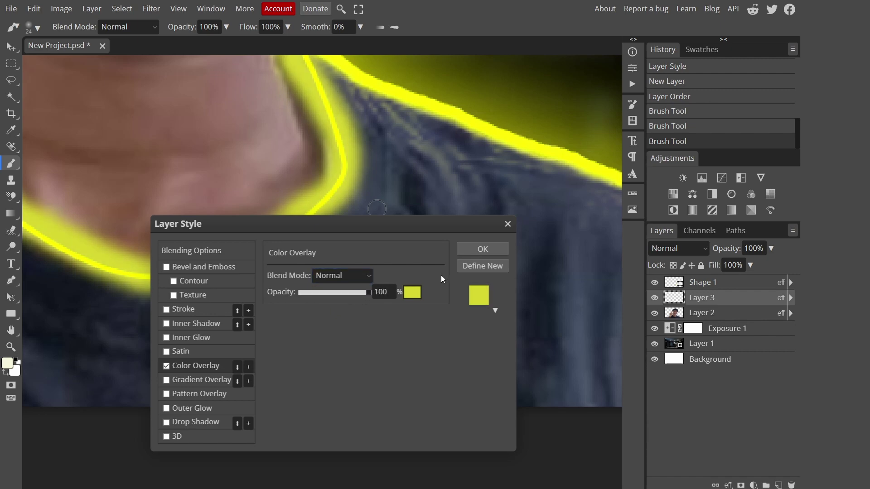
Commit the colour overlay and switch to a Smudge brush with 8% hardness
left_click(498, 249)
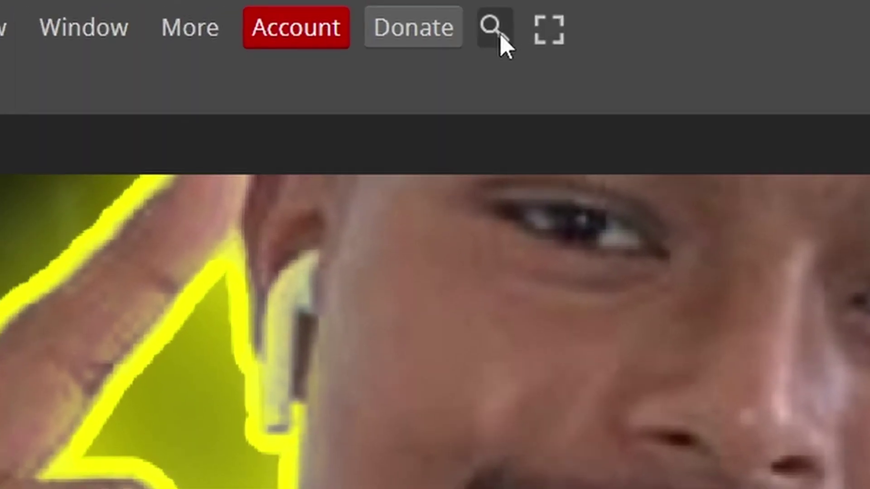
left_click(501, 43)
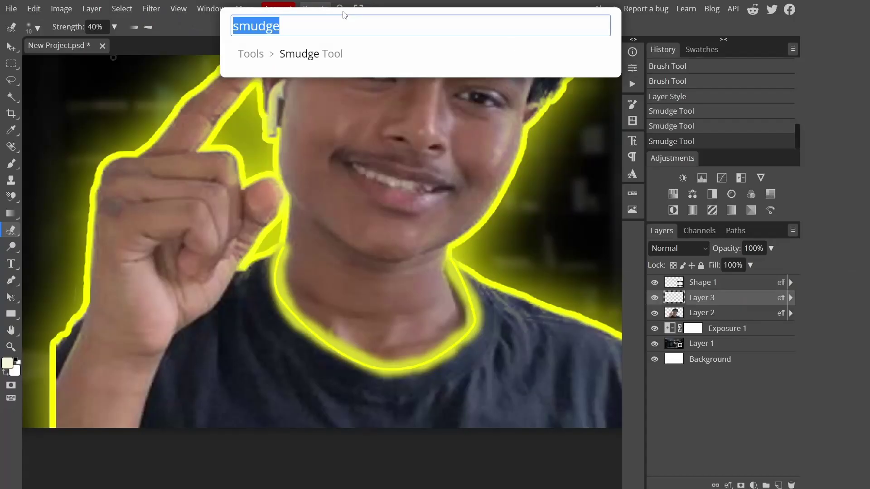
left_click(307, 57)
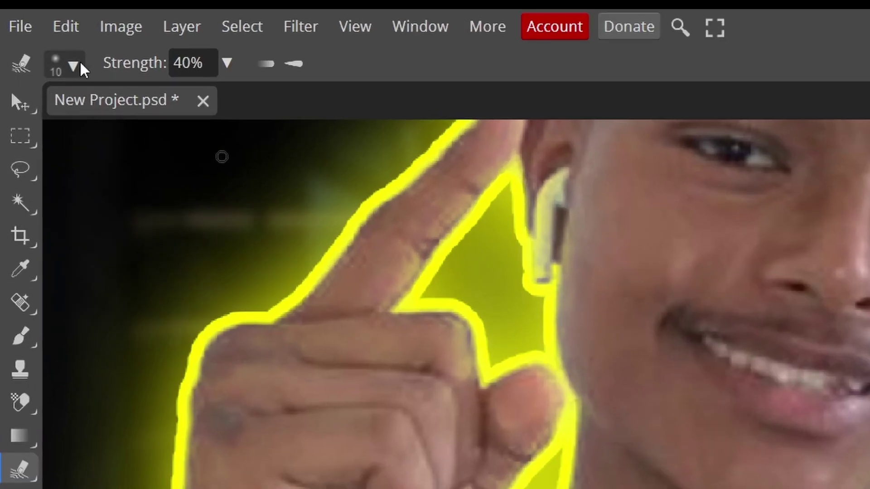
left_click(37, 28)
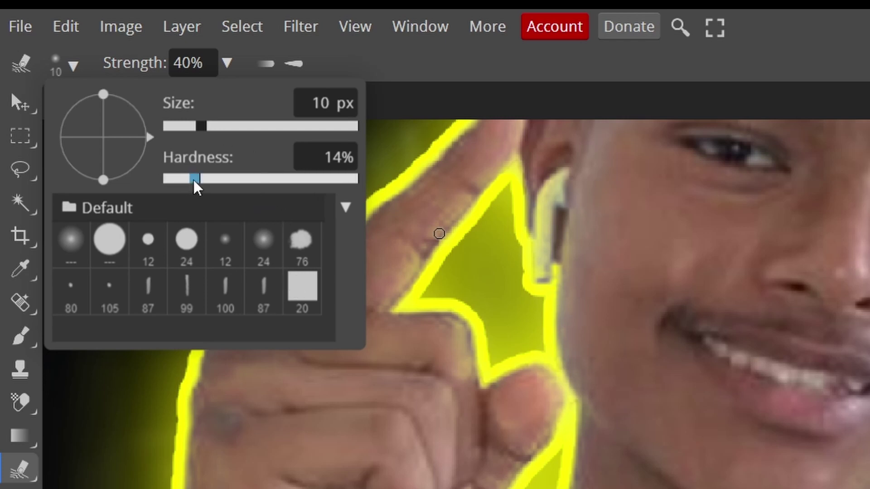
left_click_drag(195, 181, 186, 181)
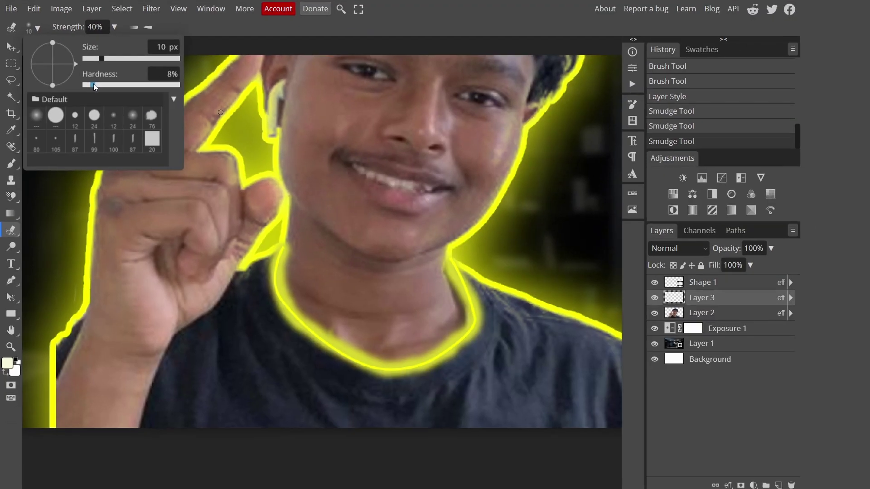
Smudge the yellow neck glow up into the skin
scroll(288, 325, "up", 3)
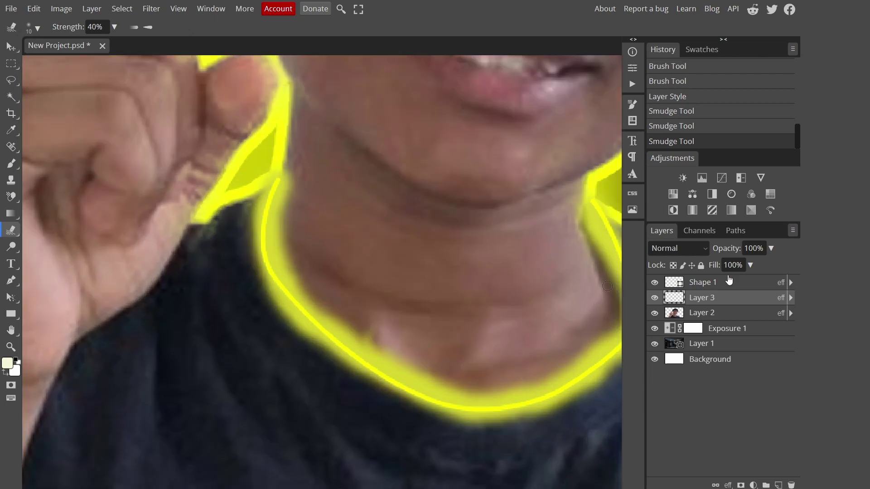
scroll(346, 313, "up", 2)
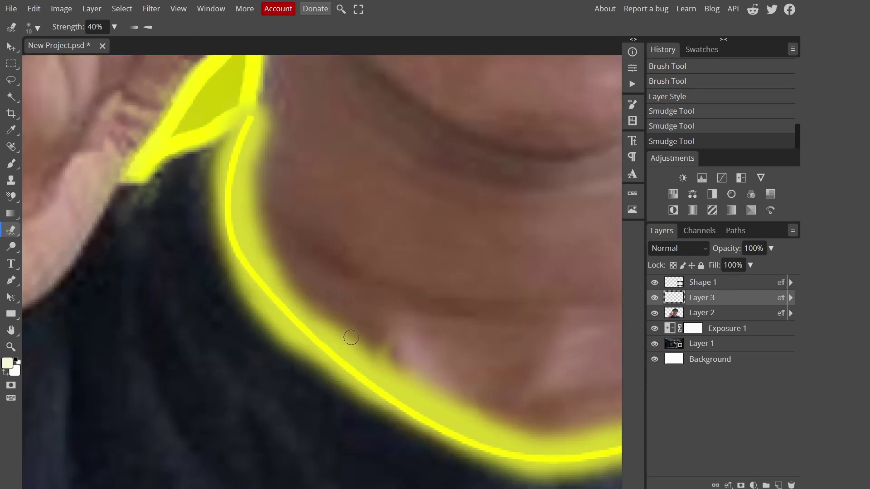
left_click_drag(351, 337, 287, 277)
scroll(290, 282, "up", 2)
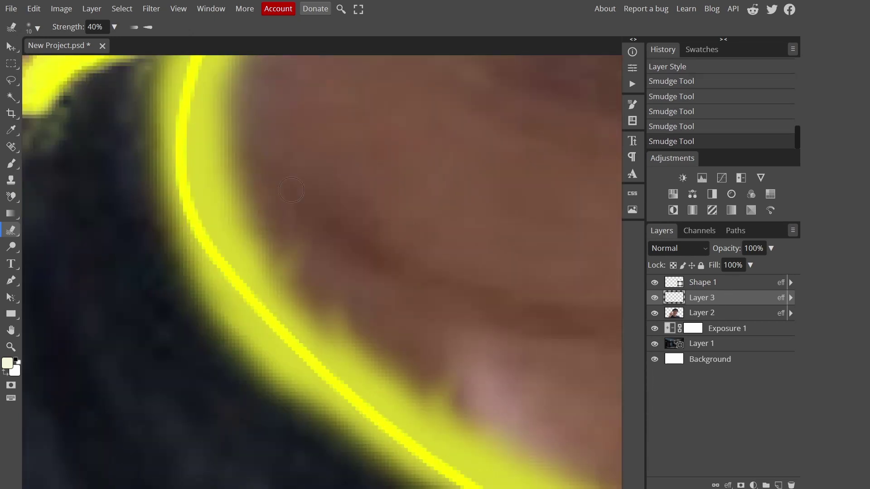
mouse_move(233, 208)
left_mouse_down()
mouse_move(348, 148)
mouse_move(305, 182)
mouse_move(247, 202)
mouse_move(283, 244)
left_mouse_up()
scroll(206, 172, "down", 3)
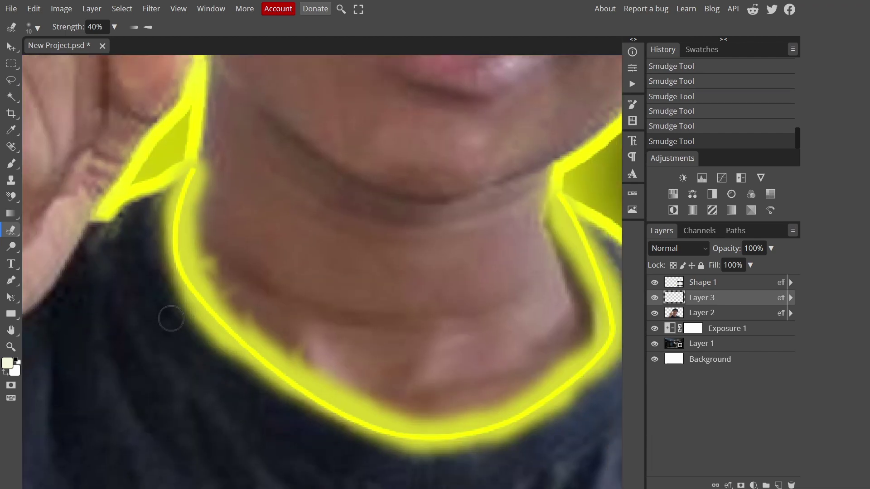
scroll(200, 174, "down", 2)
scroll(459, 207, "up", 5)
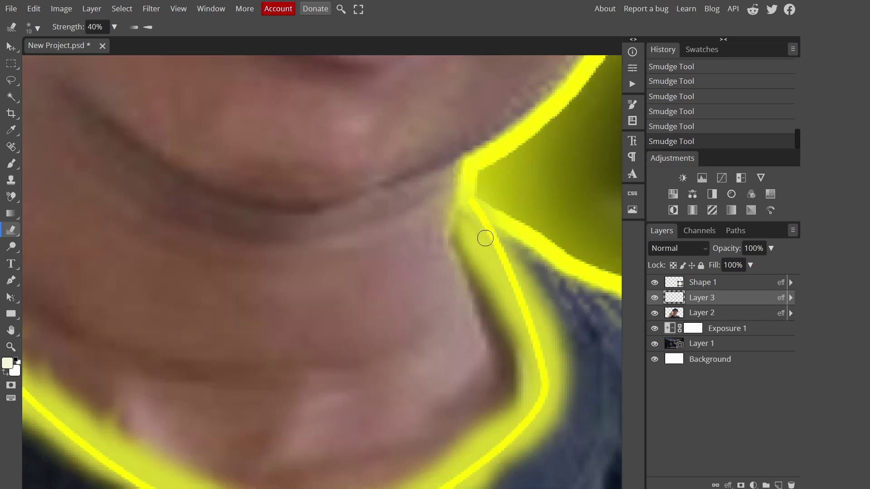
scroll(485, 239, "down", 5)
scroll(297, 336, "down", 3)
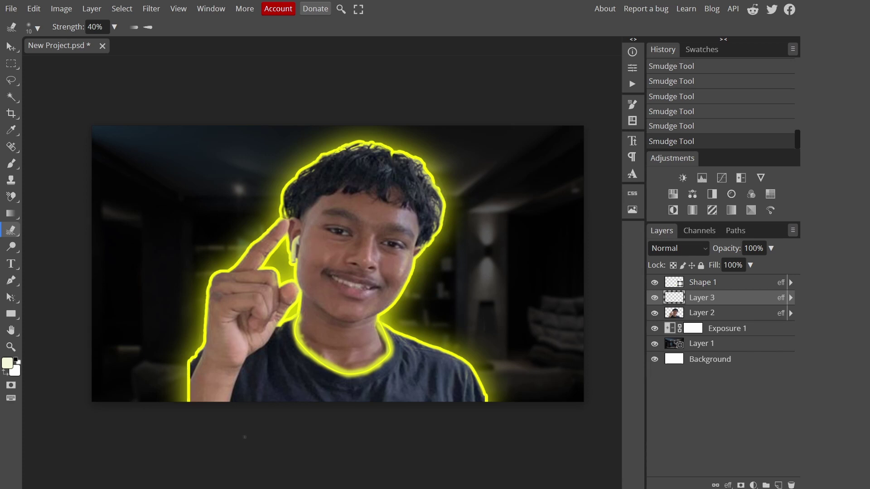
scroll(340, 358, "up", 8)
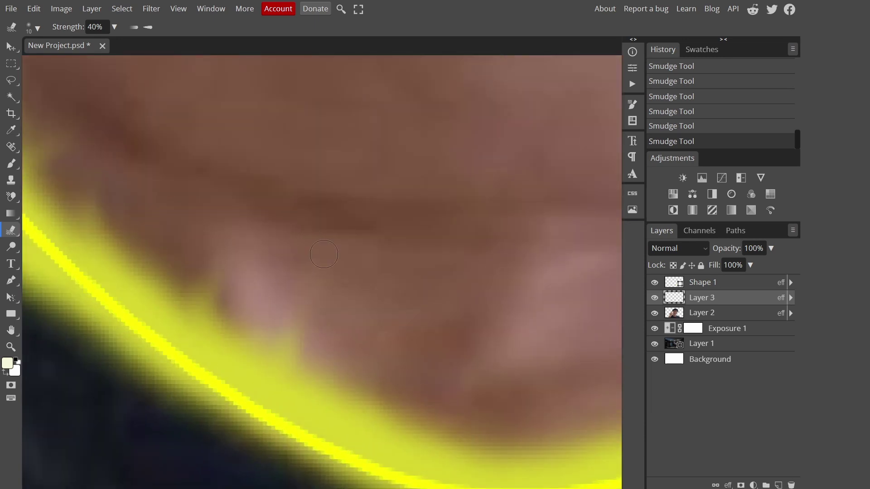
Blend the skin along the yellow neck edge and chin with more smudge strokes
mouse_move(324, 254)
left_mouse_down()
mouse_move(278, 349)
mouse_move(273, 308)
mouse_move(303, 249)
left_mouse_up()
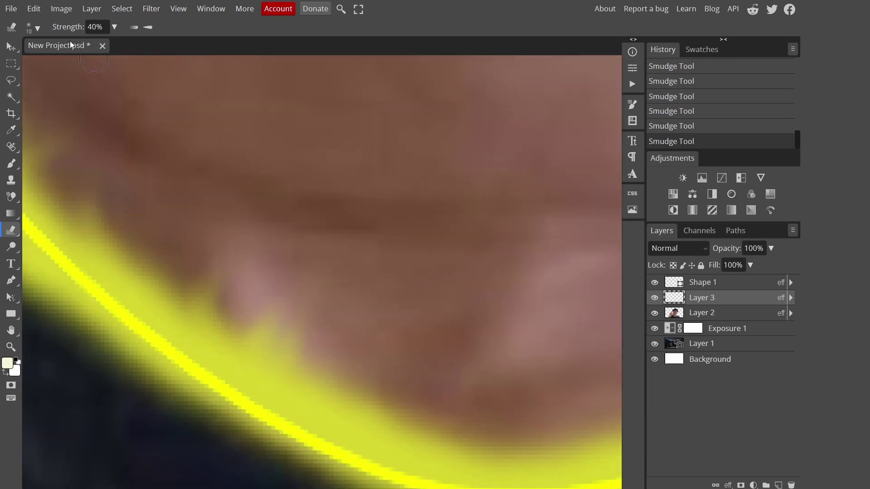
left_click(38, 29)
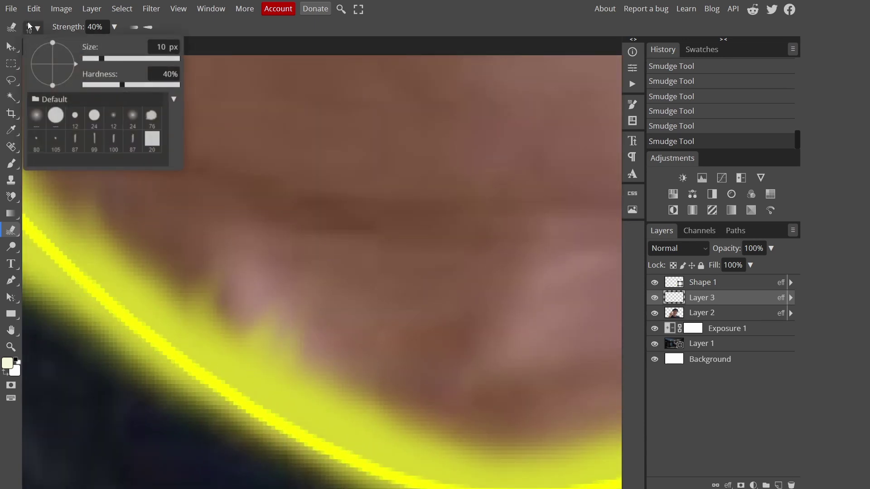
left_click(37, 29)
mouse_move(229, 274)
left_mouse_down()
mouse_move(196, 312)
mouse_move(209, 236)
left_mouse_up()
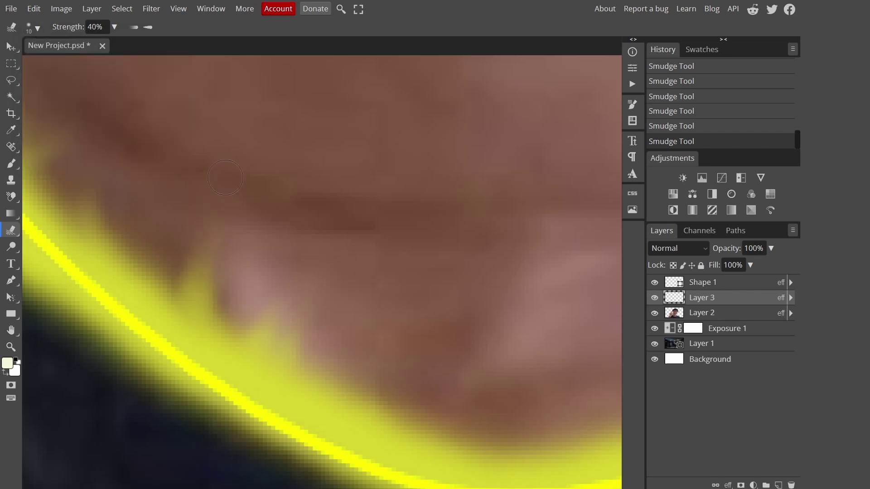
mouse_move(222, 286)
left_mouse_down()
mouse_move(219, 316)
mouse_move(272, 274)
left_mouse_up()
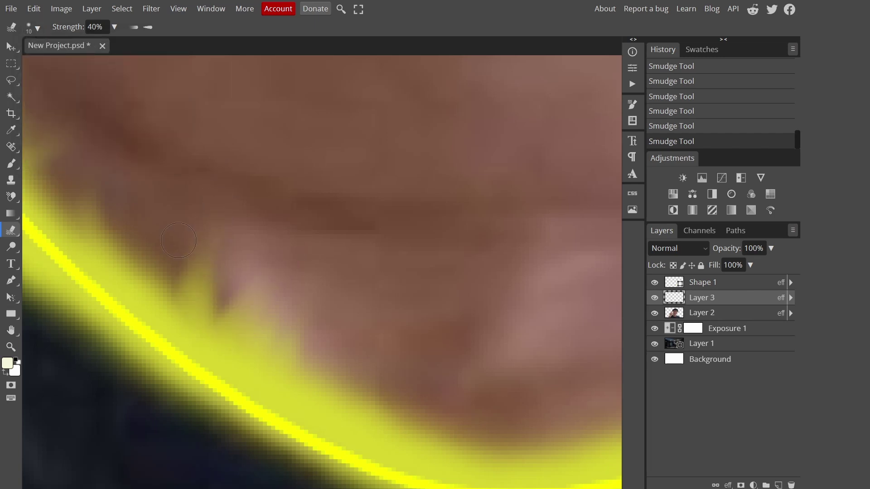
left_click_drag(142, 273, 144, 240)
scroll(266, 206, "down", 3)
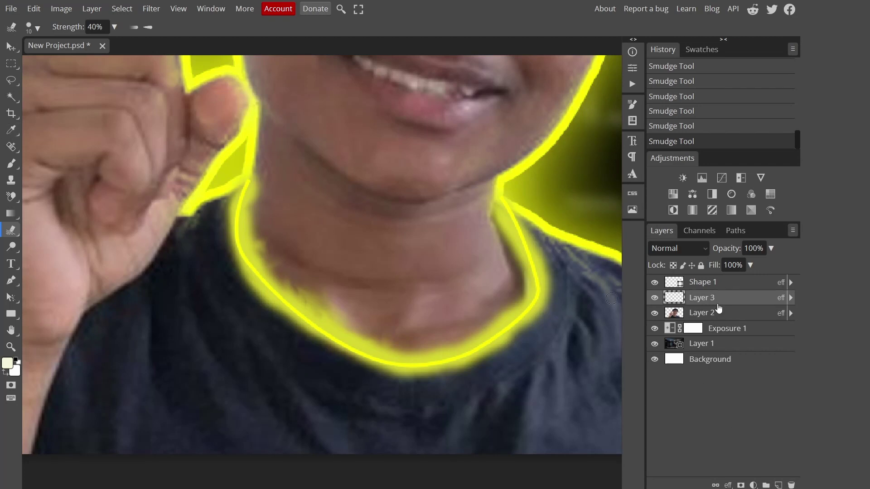
Delete the Shape 1 and Layer 3 neckline glow layers
key("Delete")
key("Delete")
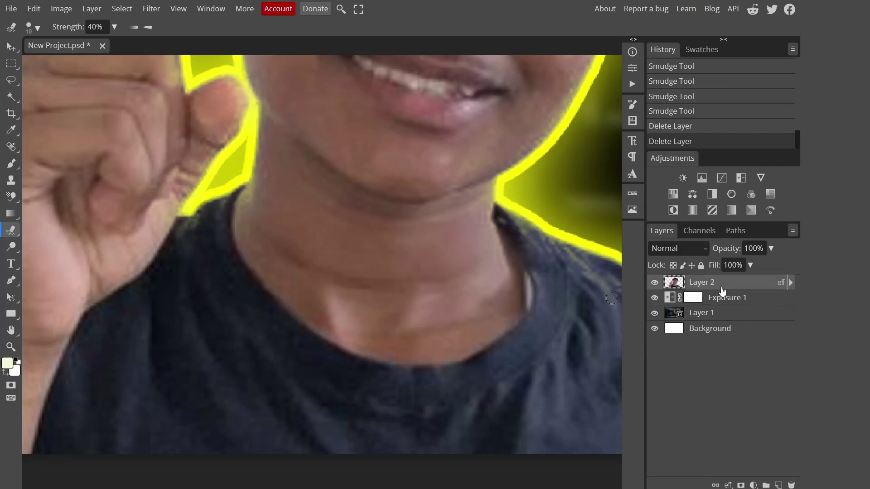
scroll(94, 341, "down", 2)
scroll(94, 342, "down", 4)
Copy a golden particles image from Google Images search results
key("v")
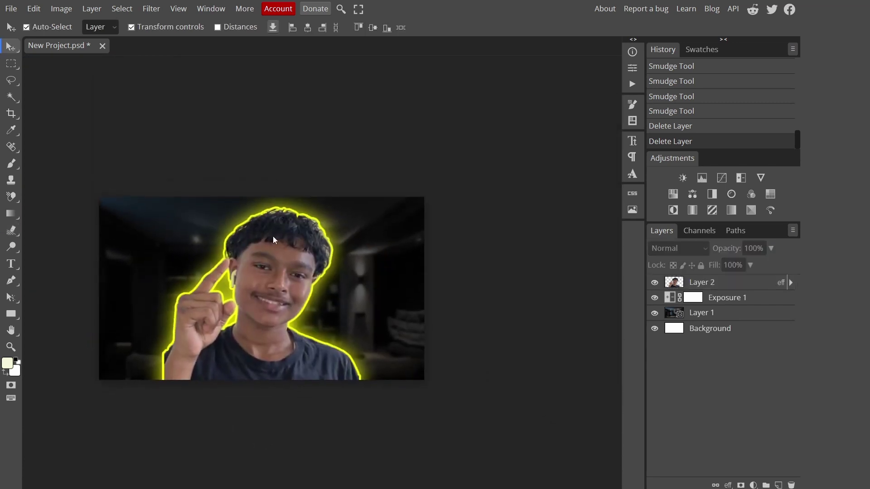
right_click(525, 21)
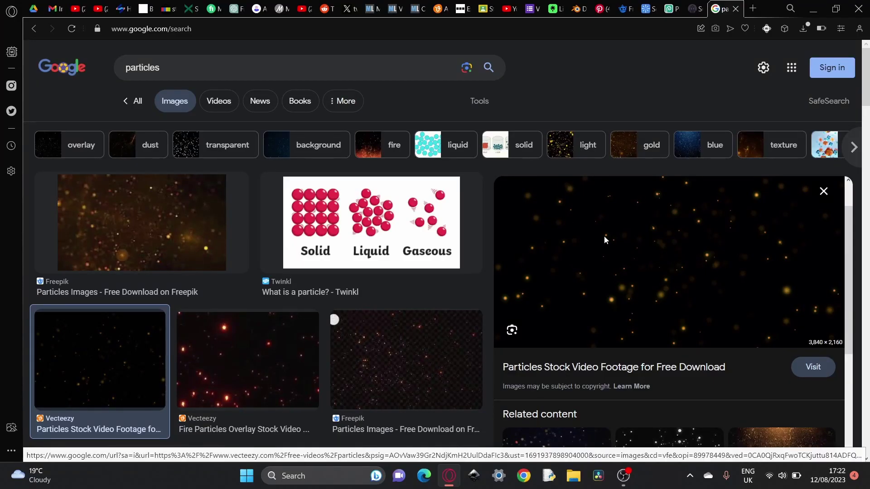
right_click(604, 235)
Paste the golden particles image as a new layer and scale it down to fit
left_click(651, 165)
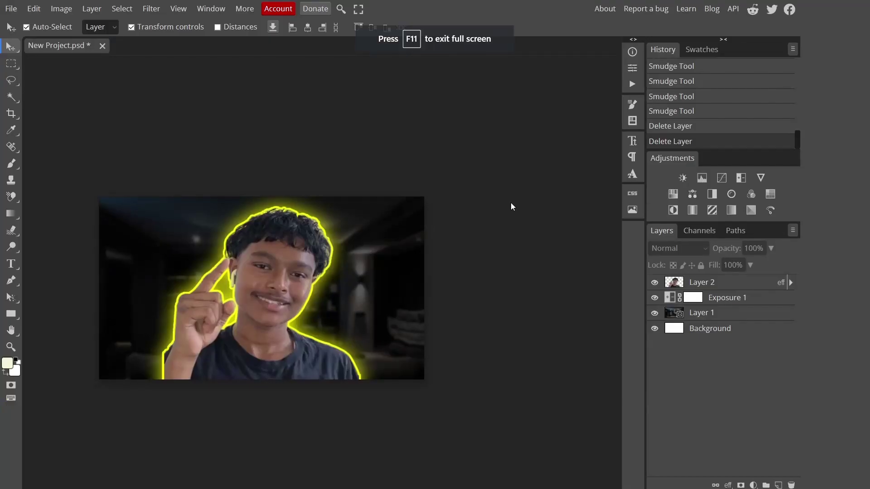
scroll(270, 256, "up", 3)
scroll(270, 257, "down", 3)
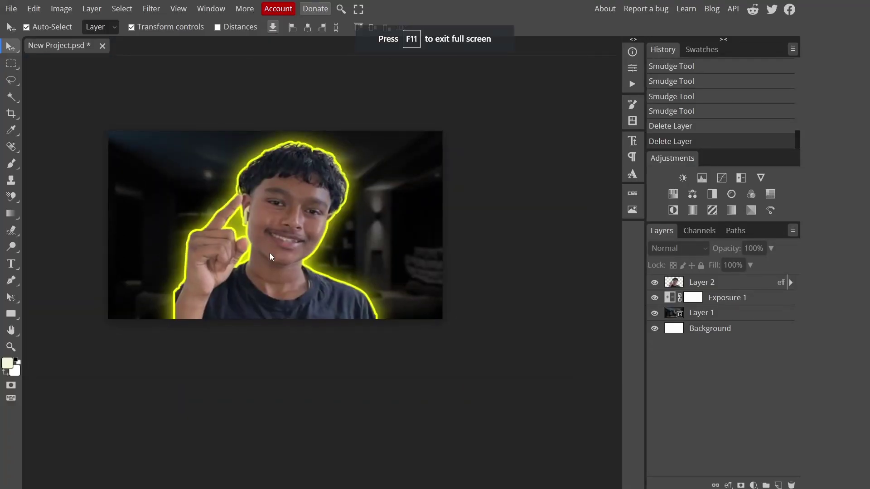
key("ctrl+v")
scroll(270, 253, "down", 4)
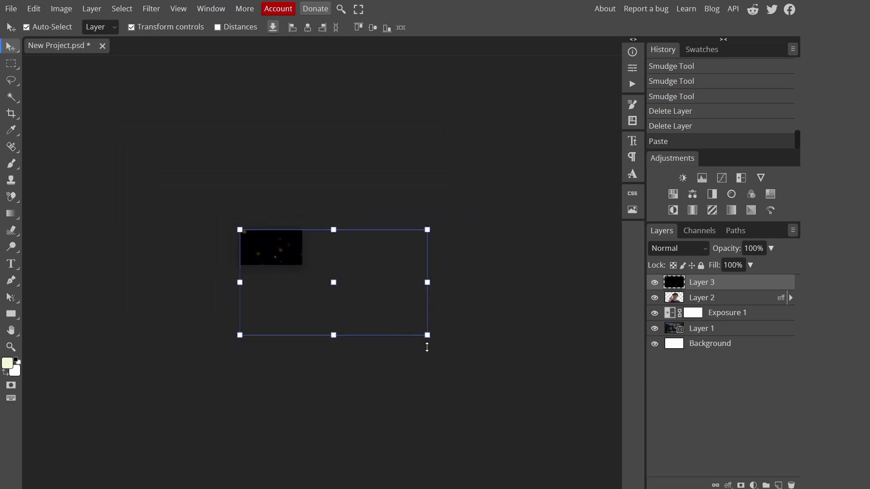
left_click_drag(428, 335, 335, 285)
scroll(258, 245, "up", 3)
left_click_drag(547, 399, 499, 371)
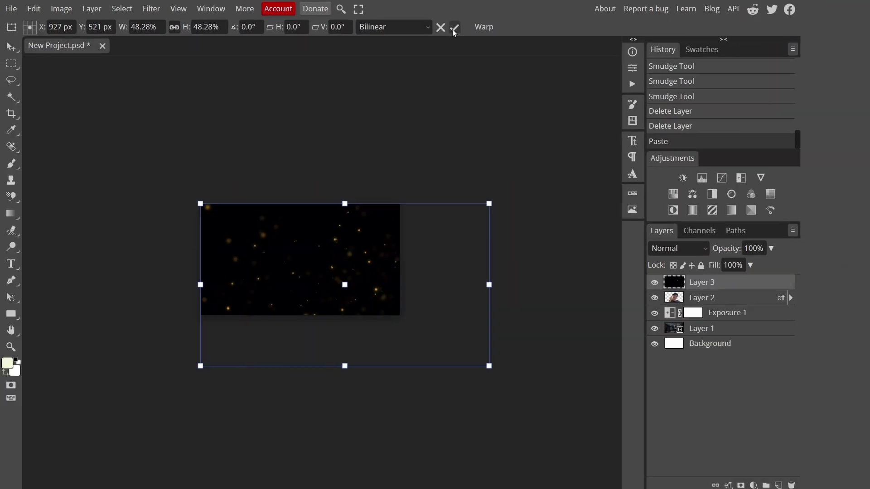
left_click(453, 79)
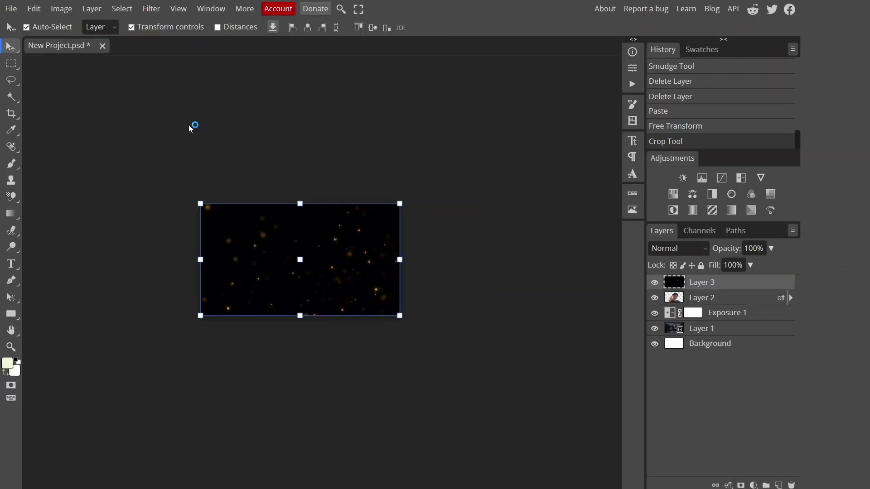
Crop the canvas to landscape and move Layer 3 beneath Layer 2
left_click(22, 113)
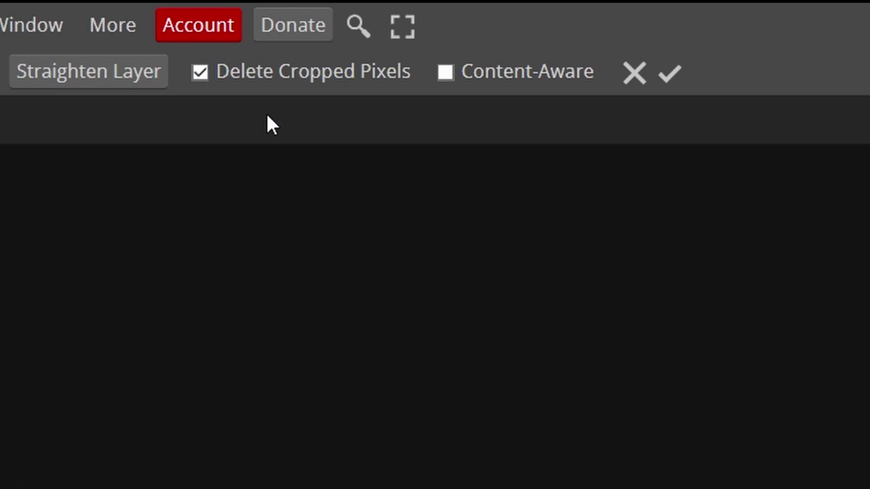
left_click(672, 71)
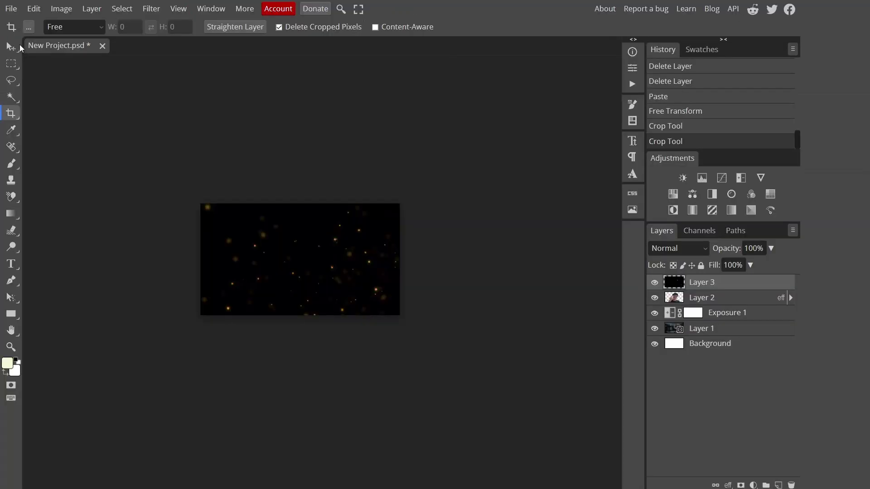
key("v")
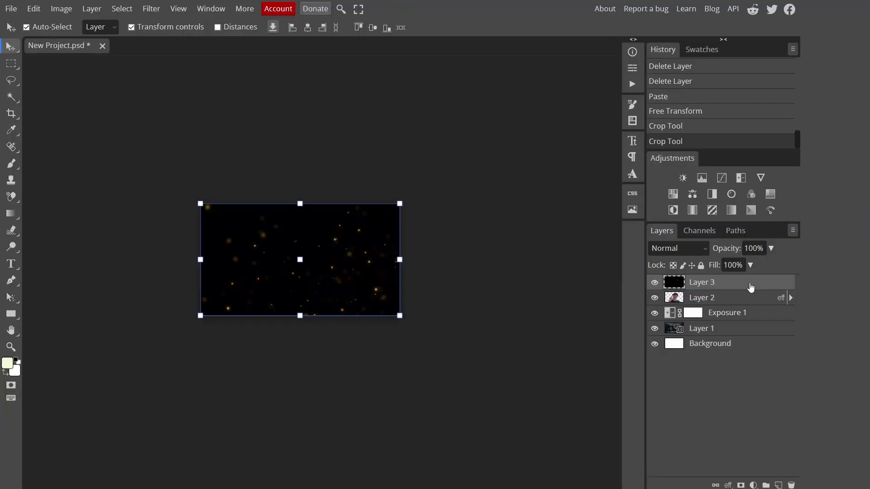
left_click_drag(750, 287, 752, 308)
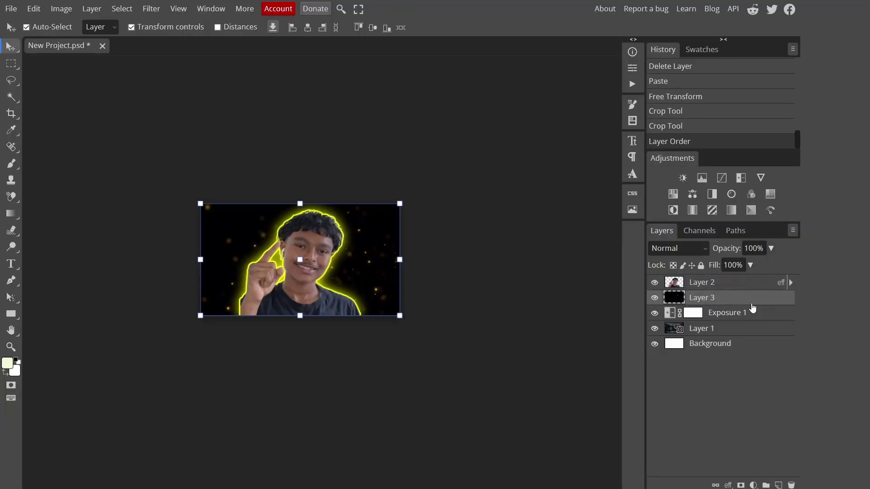
Set the particles layer to Screen blending and apply a light Gaussian Blur to it
left_click(684, 249)
left_click(663, 139)
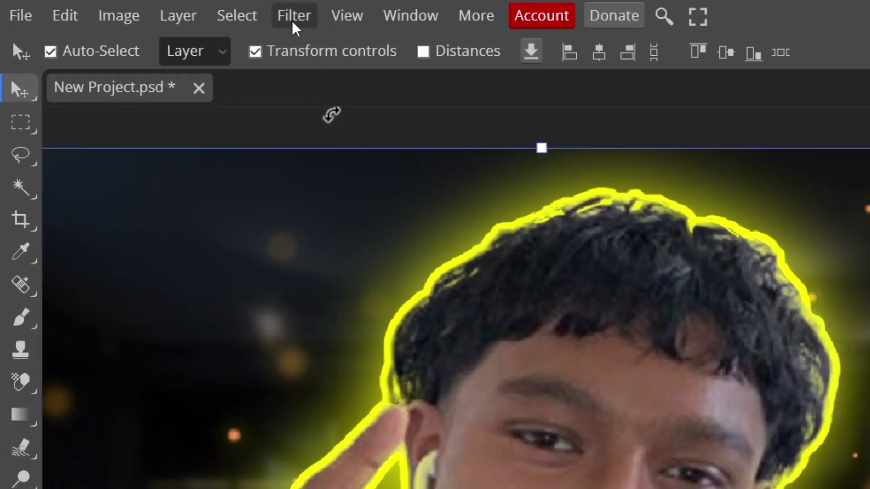
left_click(151, 11)
mouse_move(305, 308)
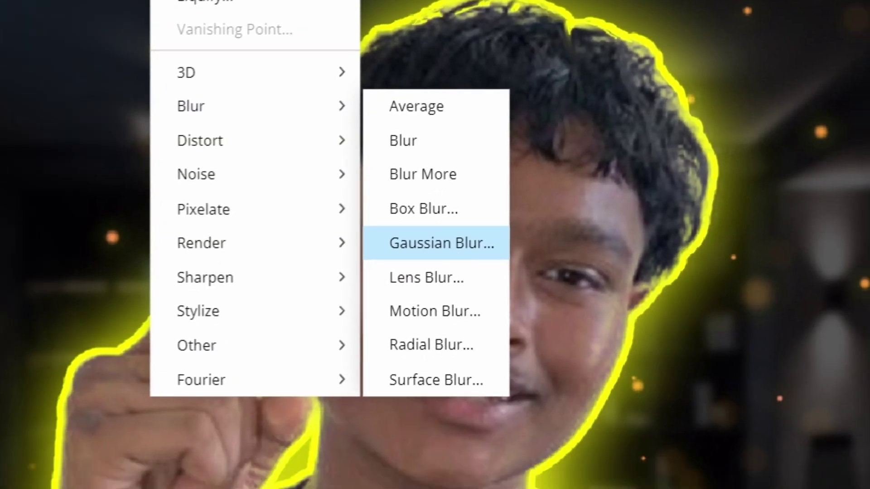
left_click(442, 242)
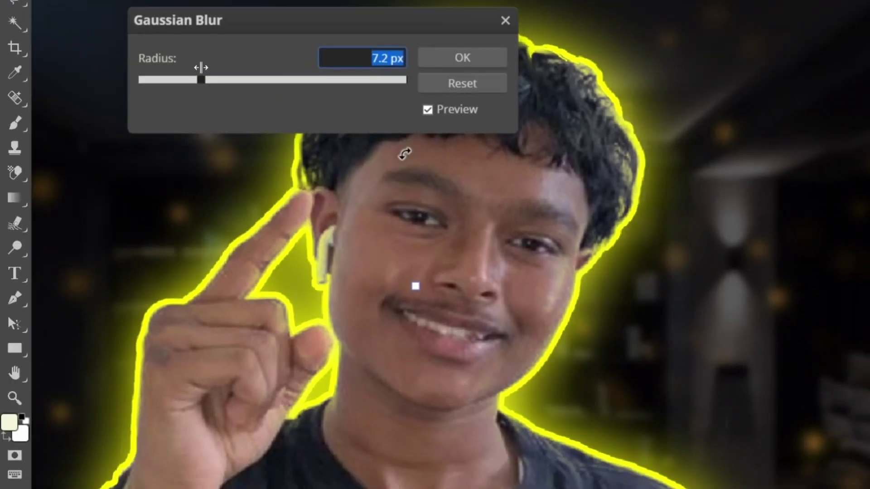
left_click_drag(202, 78, 192, 82)
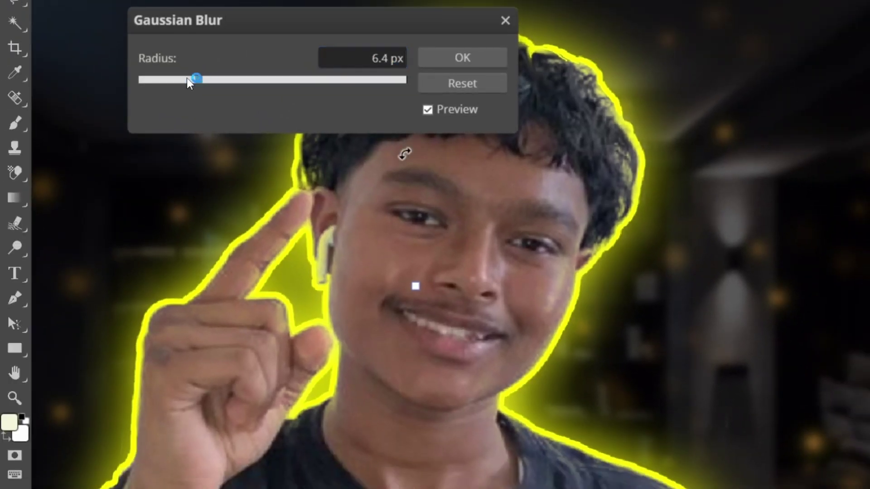
left_click(462, 57)
scroll(305, 190, "up", 3)
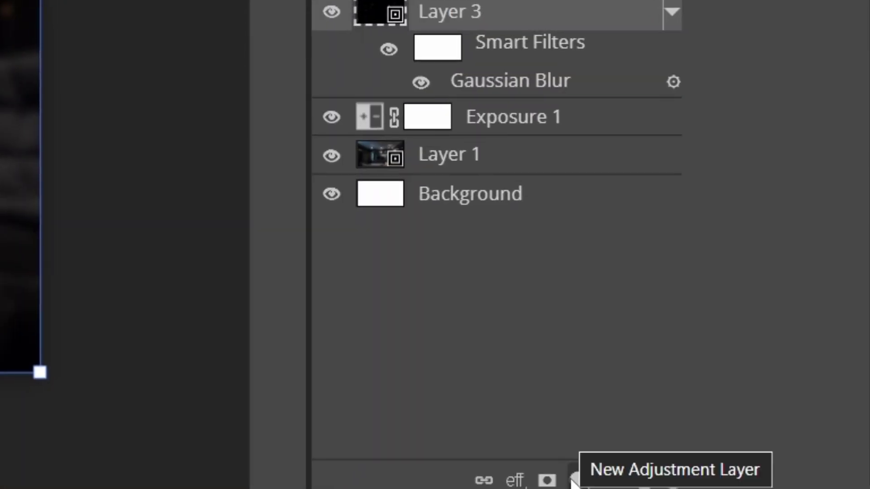
left_click(575, 480)
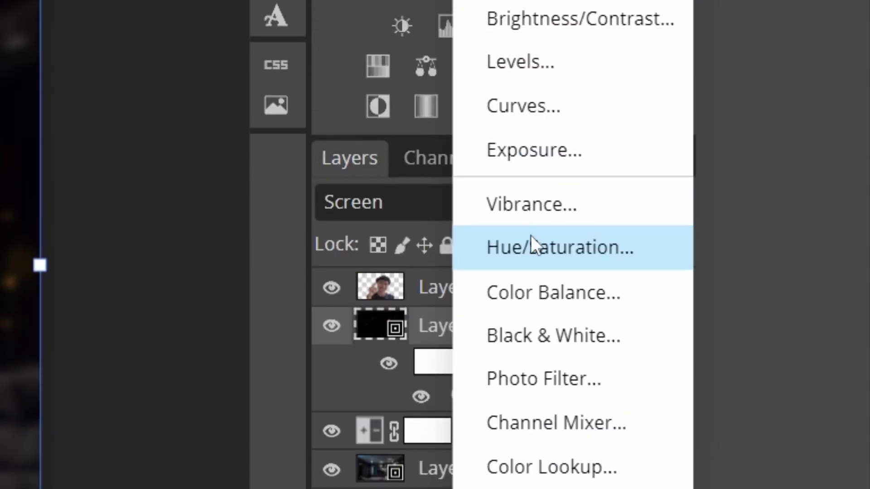
left_click(531, 236)
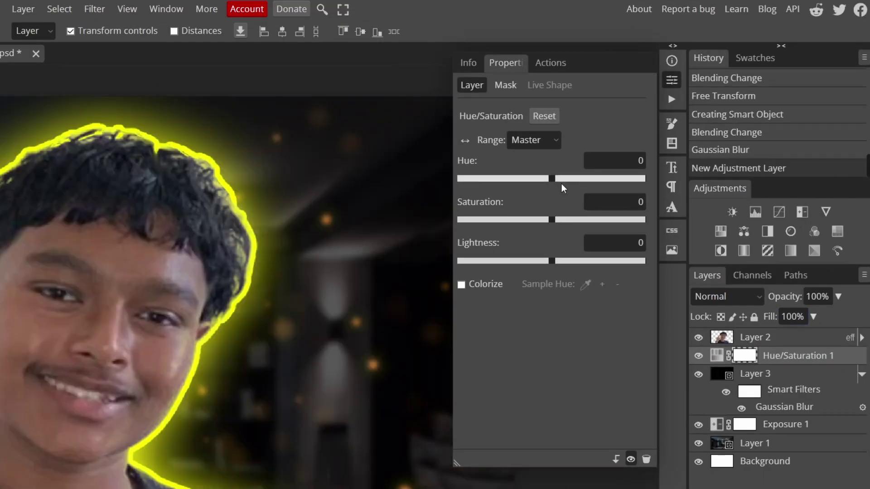
left_click_drag(550, 177, 563, 165)
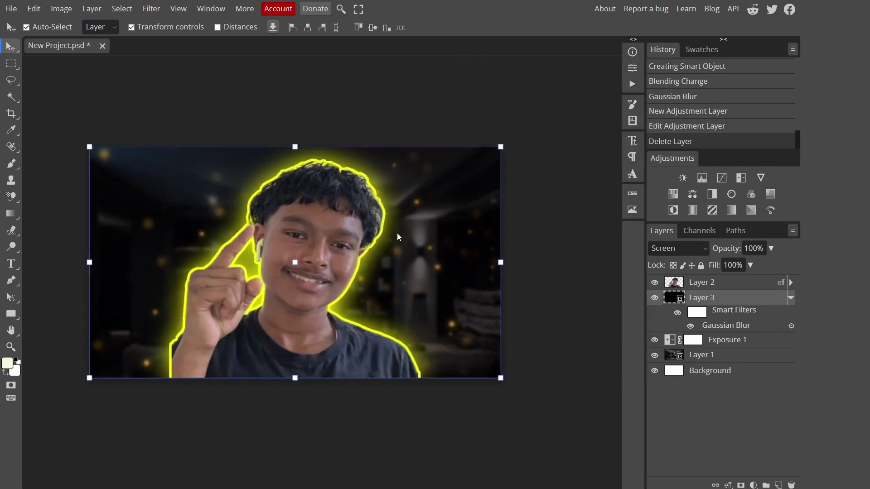
left_click(161, 121)
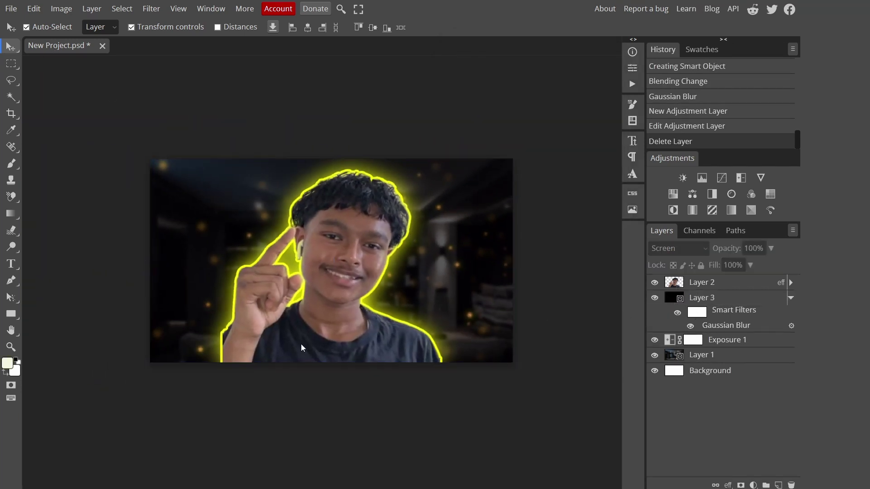